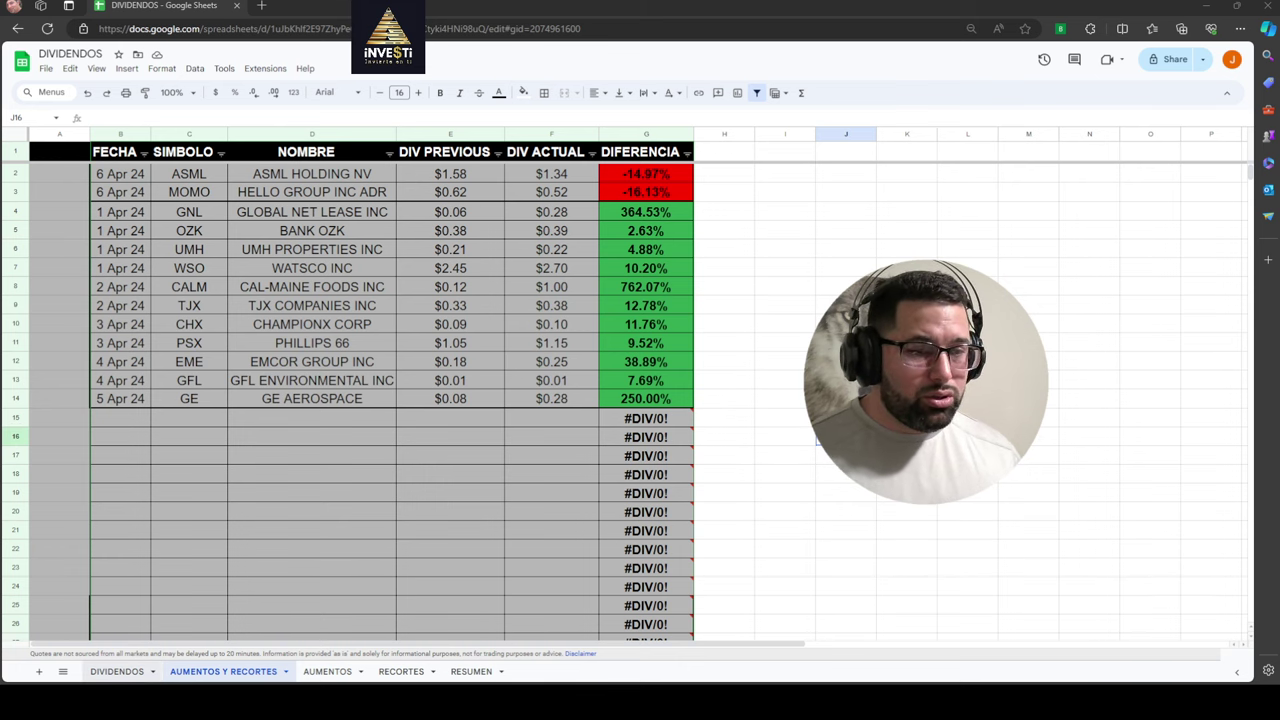
- On the DIVIDENDOS sheet, filter the FECHA-EX column to show only 10-Apr-24 instead of 9-Apr-24
{"action": "left_click", "coordinate": [117, 671]}
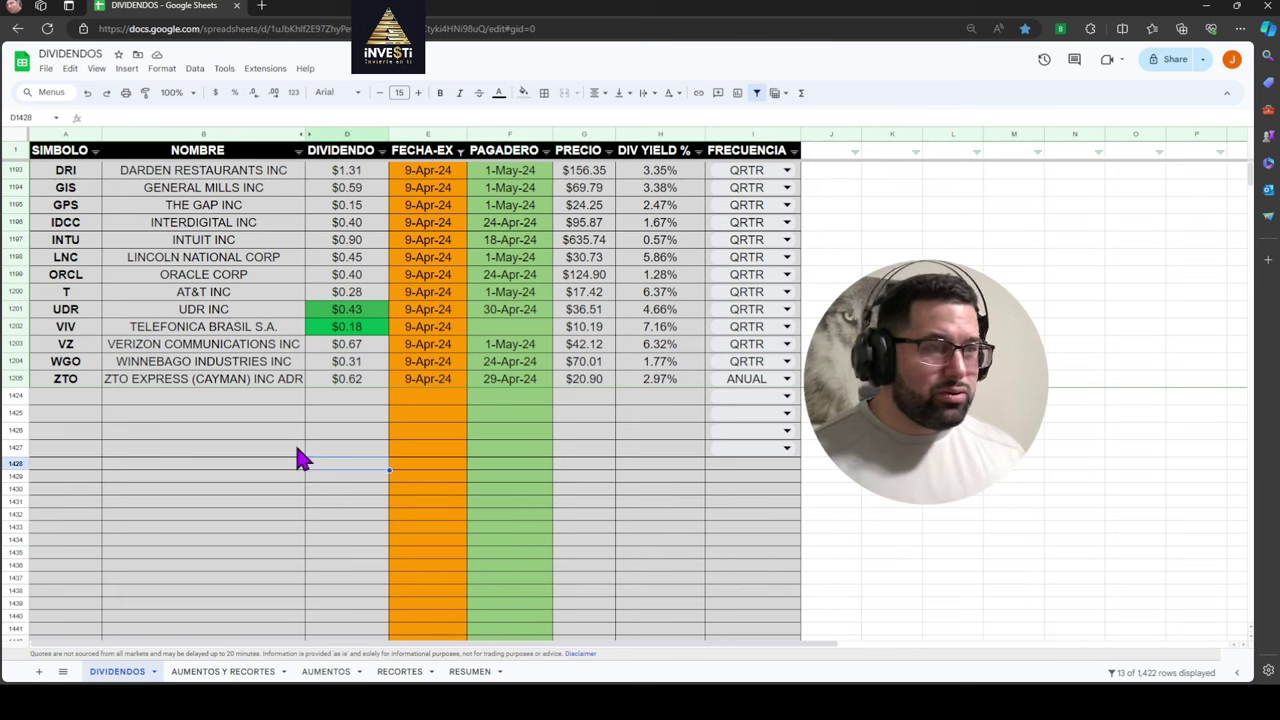
{"action": "left_click", "coordinate": [460, 152]}
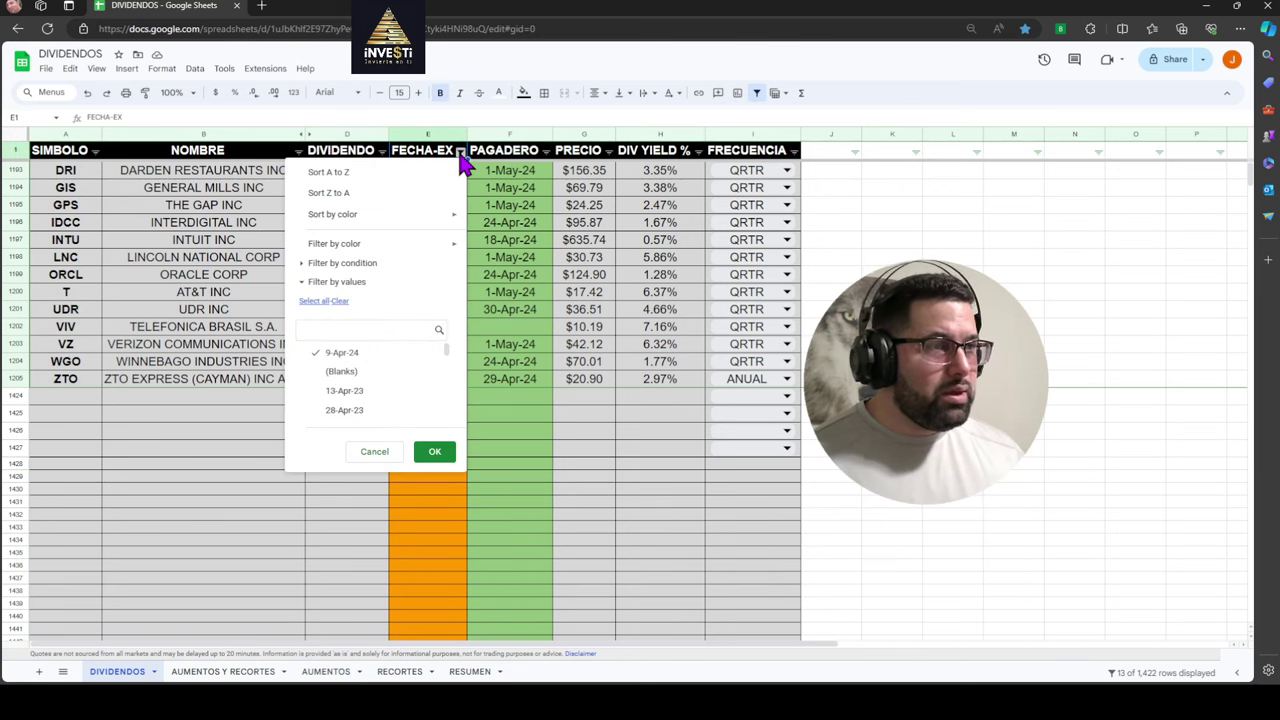
{"action": "left_click", "coordinate": [320, 356]}
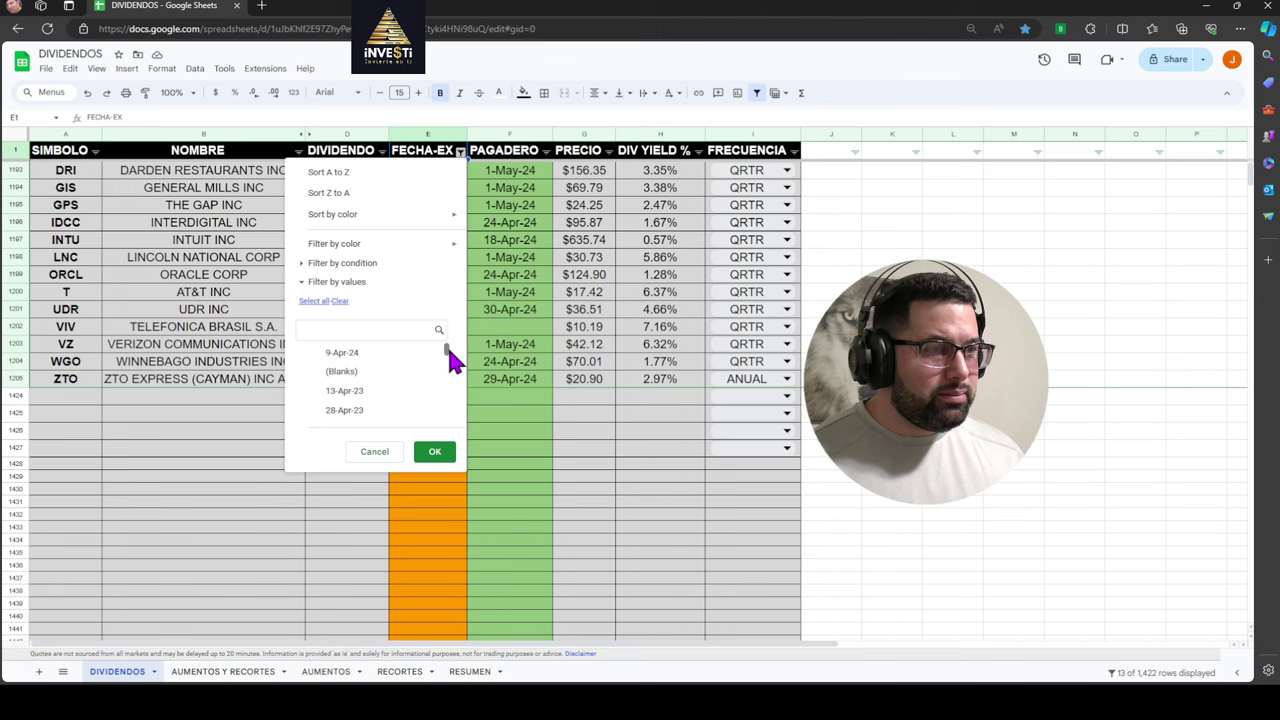
{"action": "left_click_drag", "start_coordinate": [447, 346], "coordinate": [446, 408]}
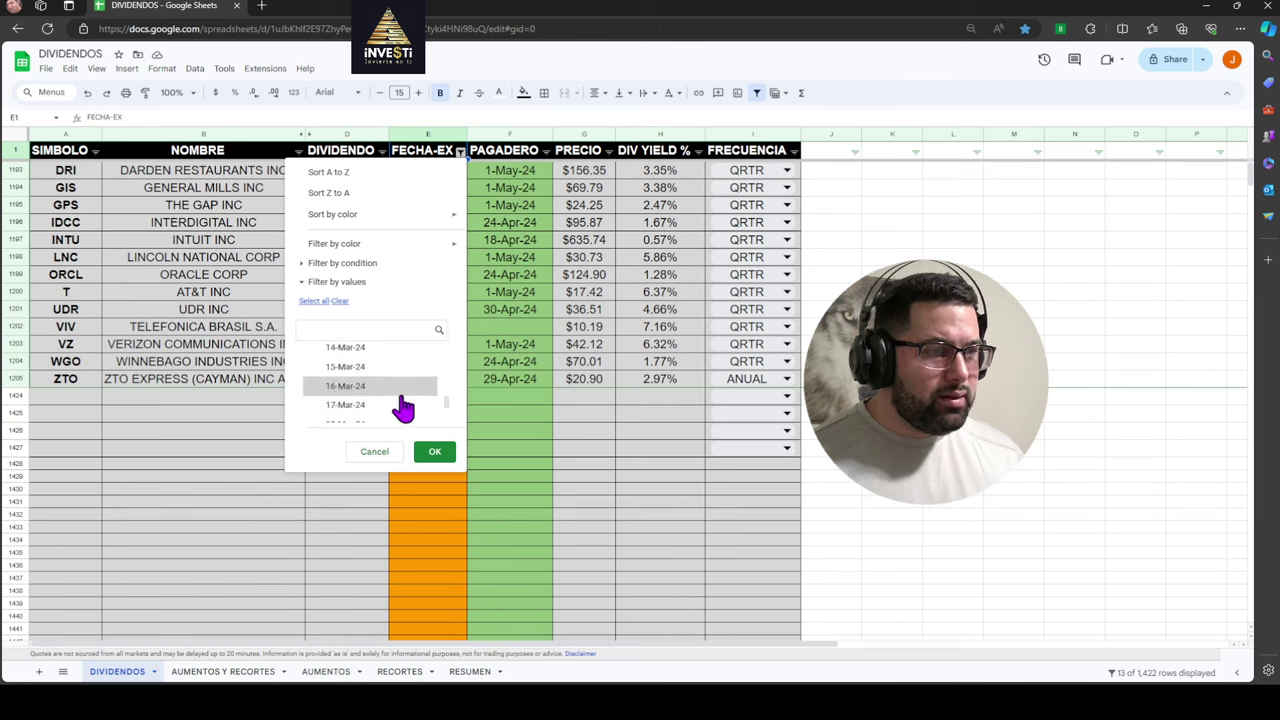
{"action": "scroll", "coordinate": [400, 400], "scroll_direction": "down", "scroll_amount": 5}
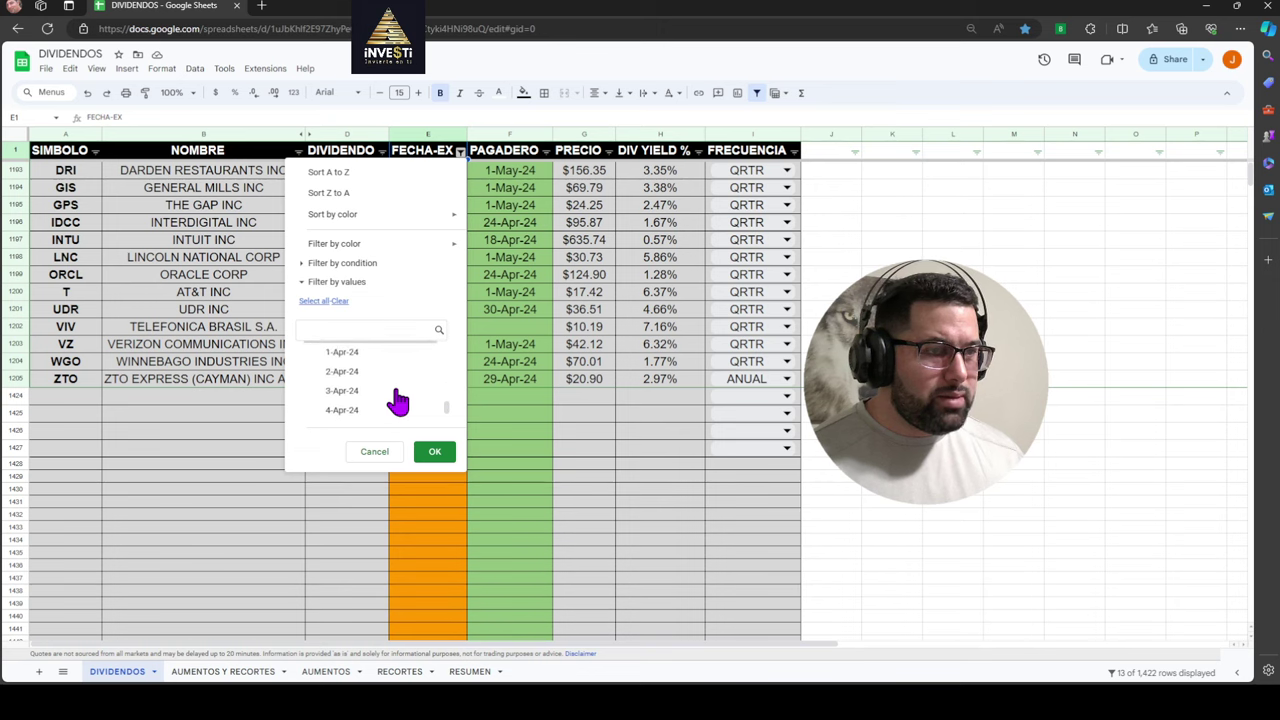
{"action": "scroll", "coordinate": [398, 400], "scroll_direction": "down", "scroll_amount": 2}
{"action": "left_click", "coordinate": [386, 396]}
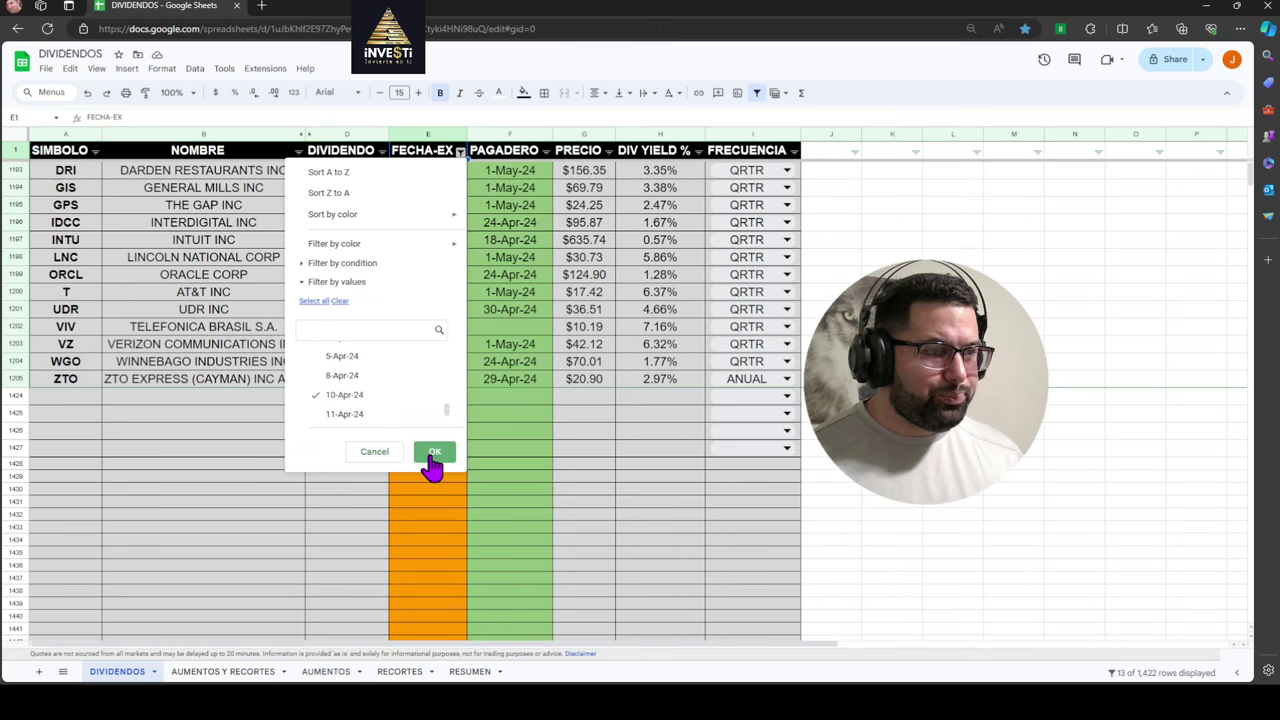
{"action": "left_click", "coordinate": [434, 453]}
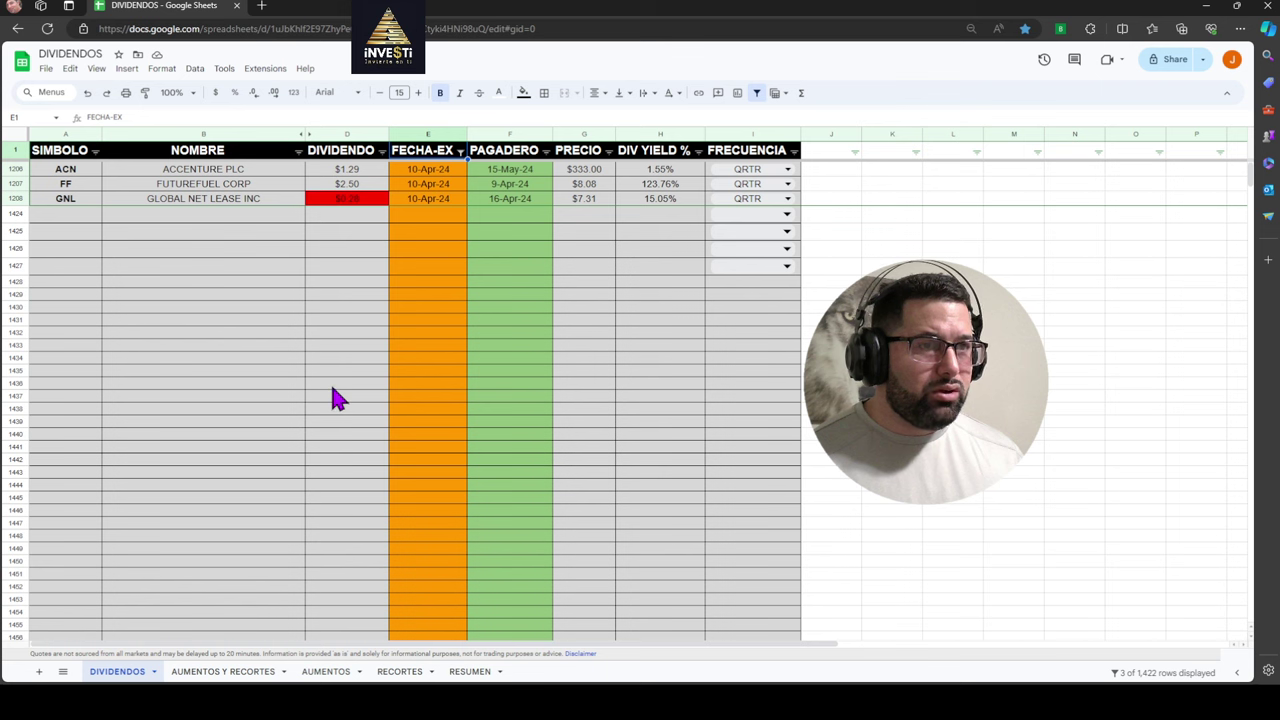
- Filter the FECHA-EX column to show only 11-Apr-24, and fit the NOMBRE column width to its contents
{"action": "left_click", "coordinate": [459, 151]}
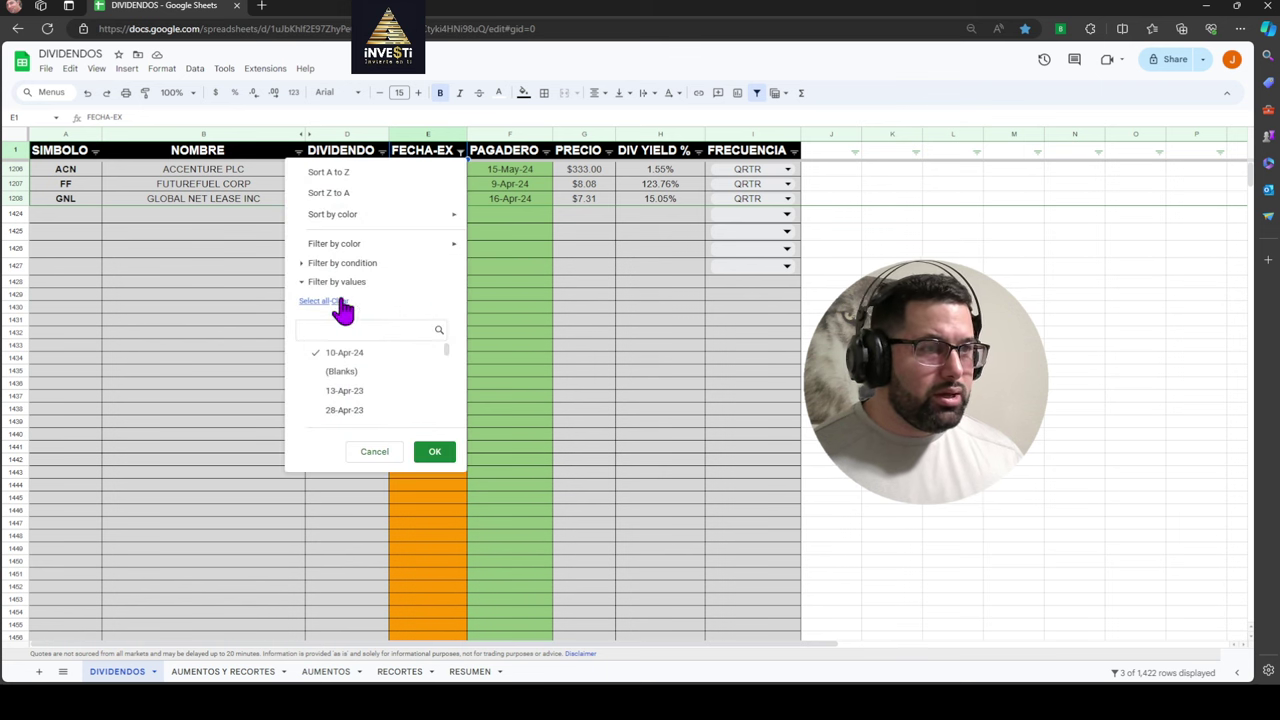
{"action": "left_click", "coordinate": [314, 354]}
{"action": "left_click_drag", "start_coordinate": [444, 343], "coordinate": [447, 421]}
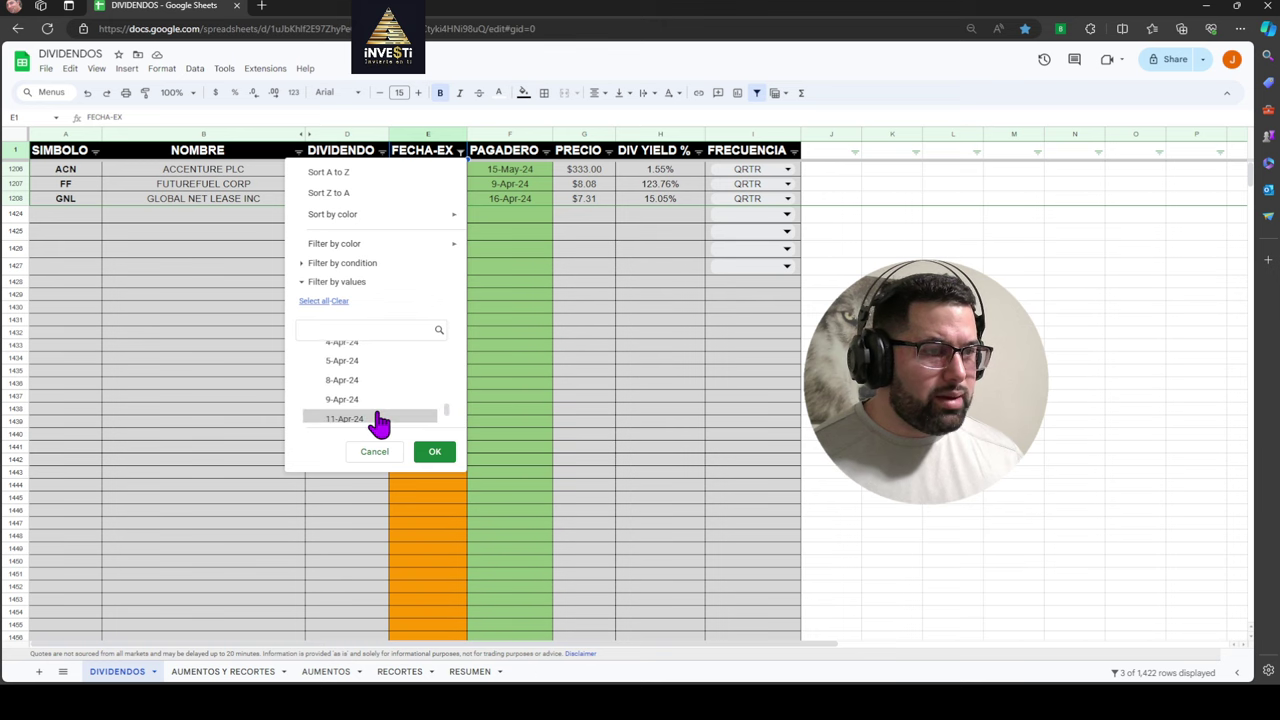
{"action": "left_click", "coordinate": [378, 420]}
{"action": "left_click", "coordinate": [435, 457]}
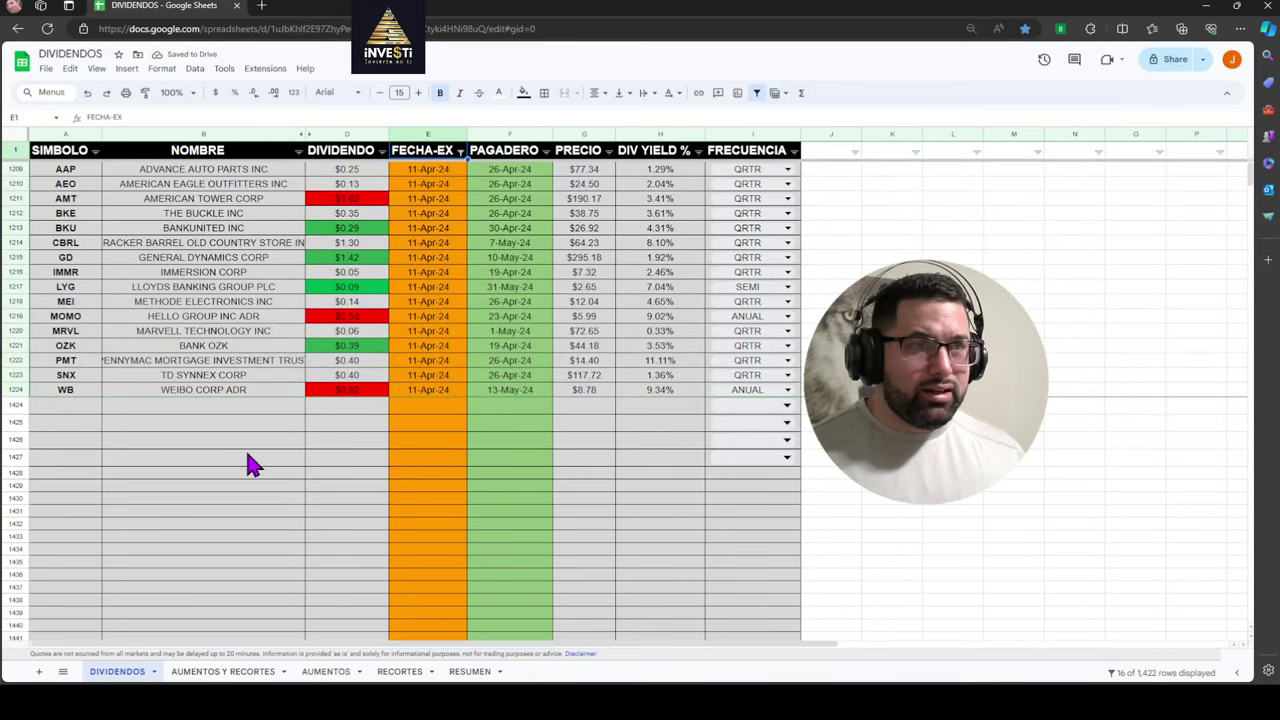
{"action": "double_click", "coordinate": [305, 133]}
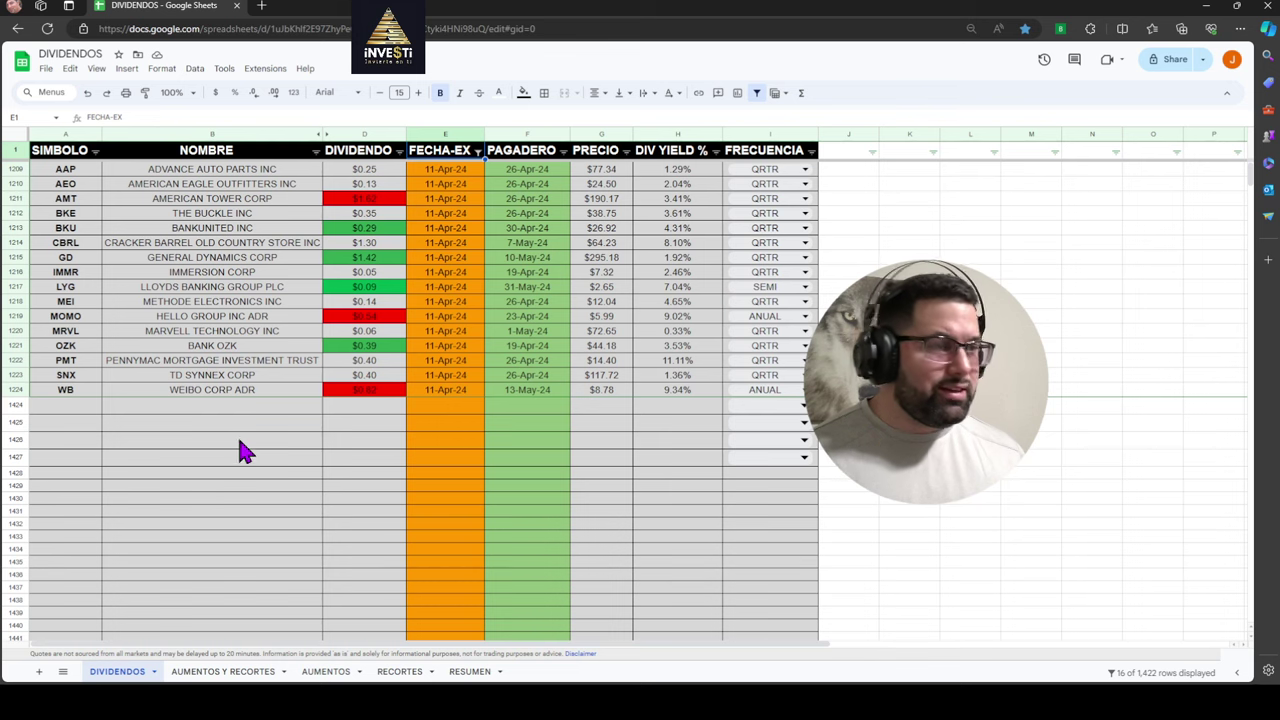
- Change the FECHA-EX filter to show only the 12-Apr-24 dividends
{"action": "left_click", "coordinate": [478, 151]}
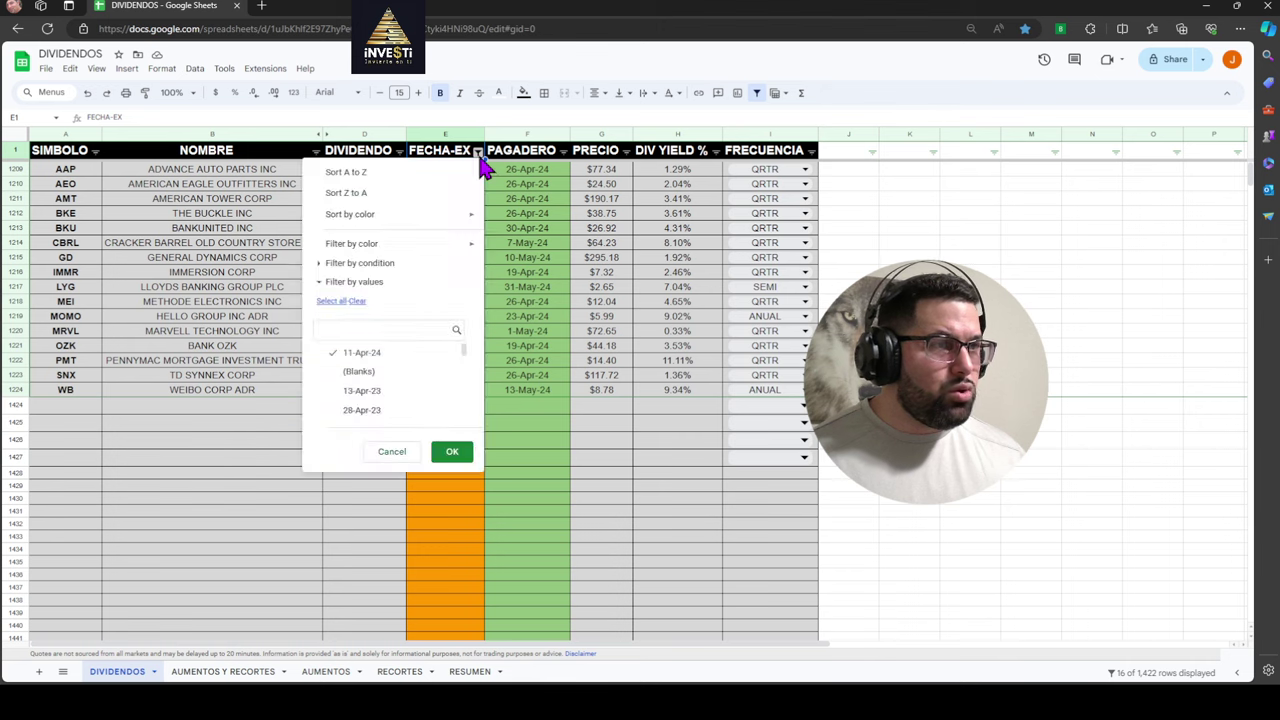
{"action": "left_click", "coordinate": [335, 355]}
{"action": "left_click_drag", "start_coordinate": [462, 360], "coordinate": [465, 418]}
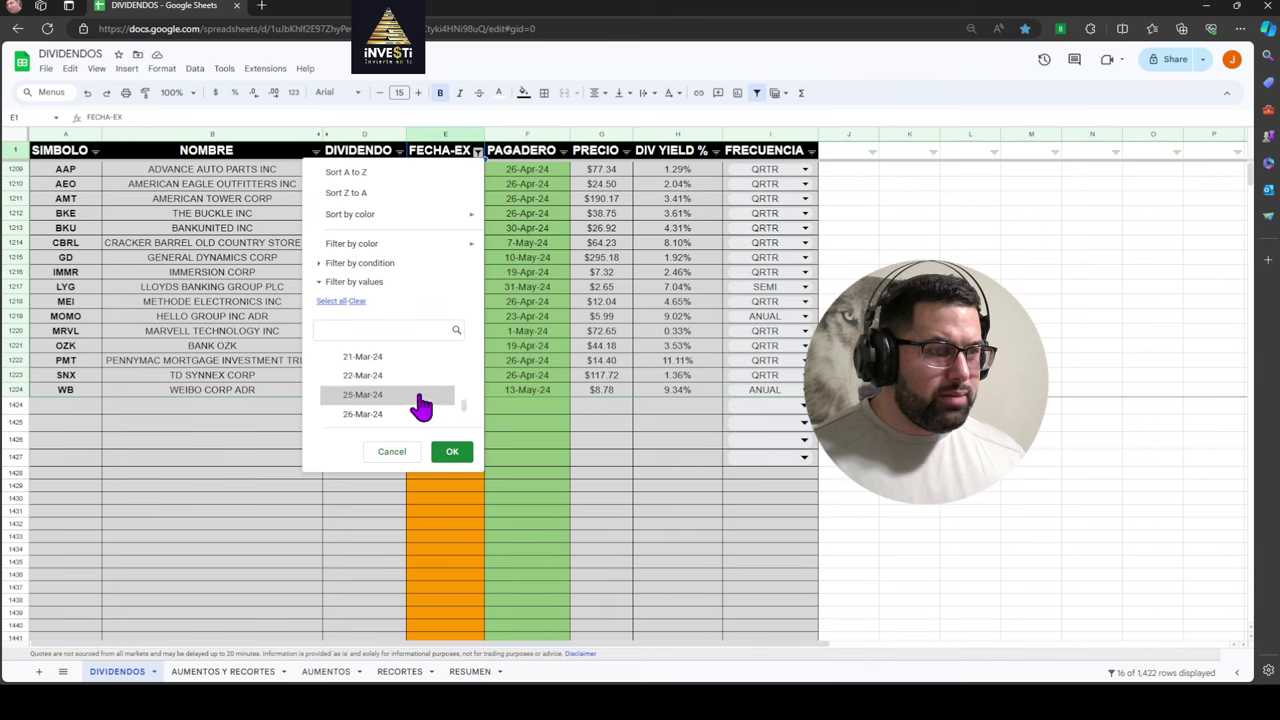
{"action": "scroll", "coordinate": [420, 406], "scroll_direction": "down", "scroll_amount": 5}
{"action": "left_click", "coordinate": [385, 370]}
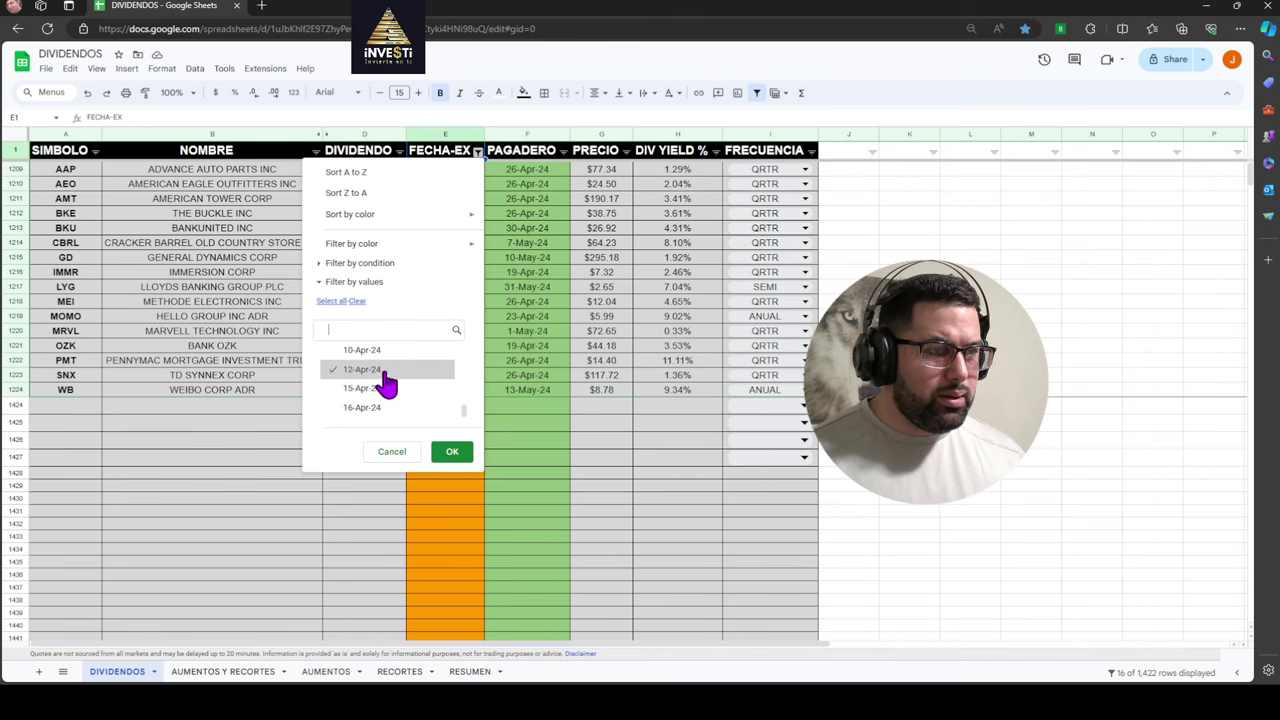
{"action": "left_click", "coordinate": [452, 452]}
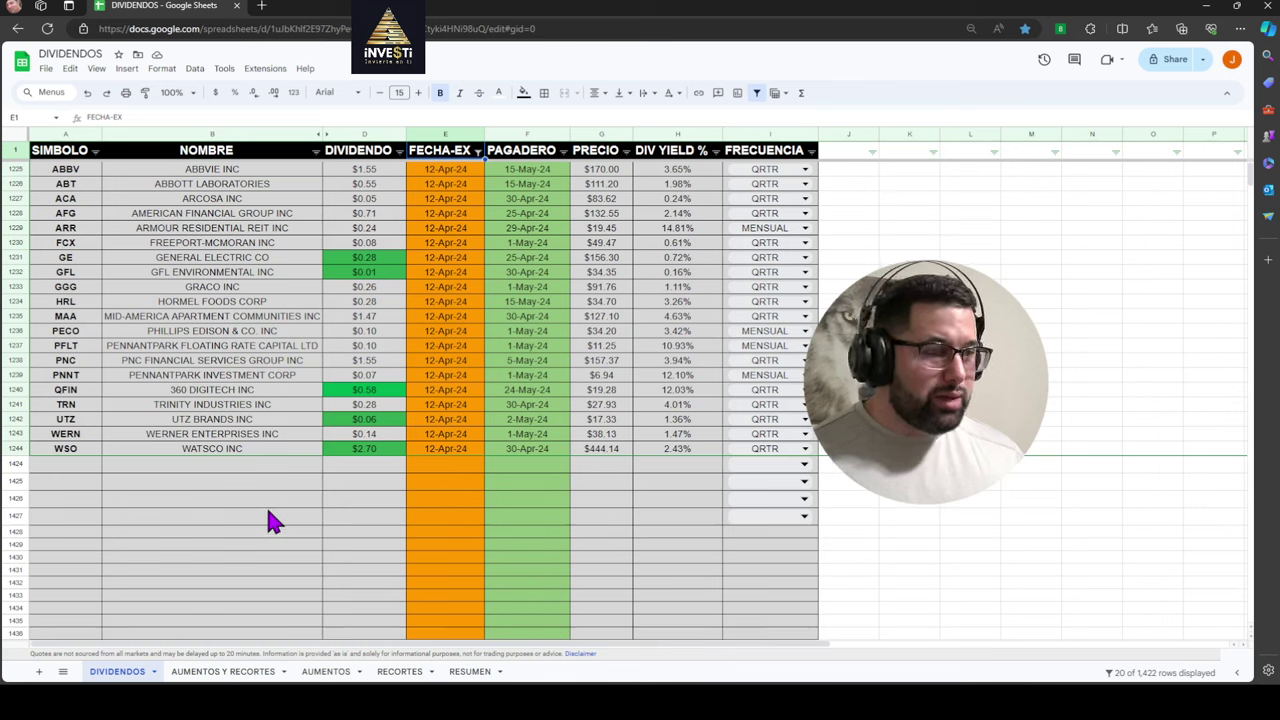
- Change the FECHA-EX filter to show only the 15-Apr-24 dividends
{"action": "left_click", "coordinate": [479, 153]}
{"action": "left_click", "coordinate": [335, 353]}
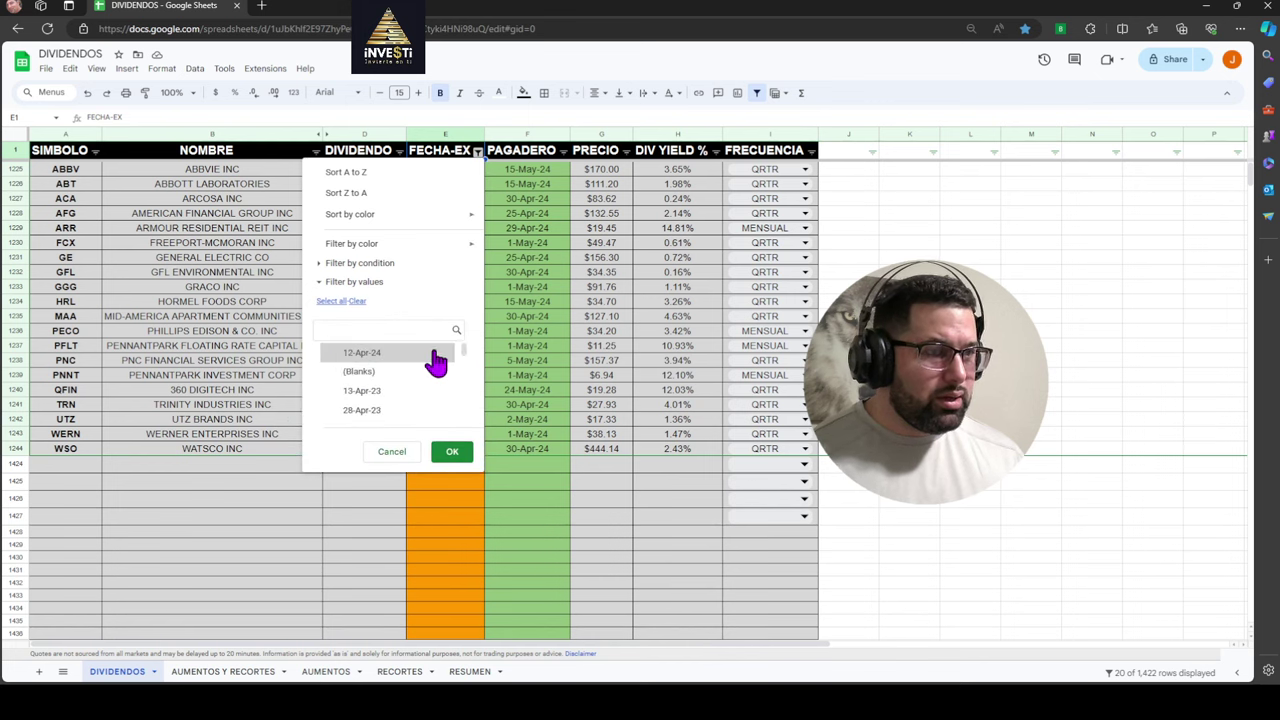
{"action": "left_click_drag", "start_coordinate": [467, 350], "coordinate": [466, 414]}
{"action": "scroll", "coordinate": [412, 395], "scroll_direction": "down", "scroll_amount": 2}
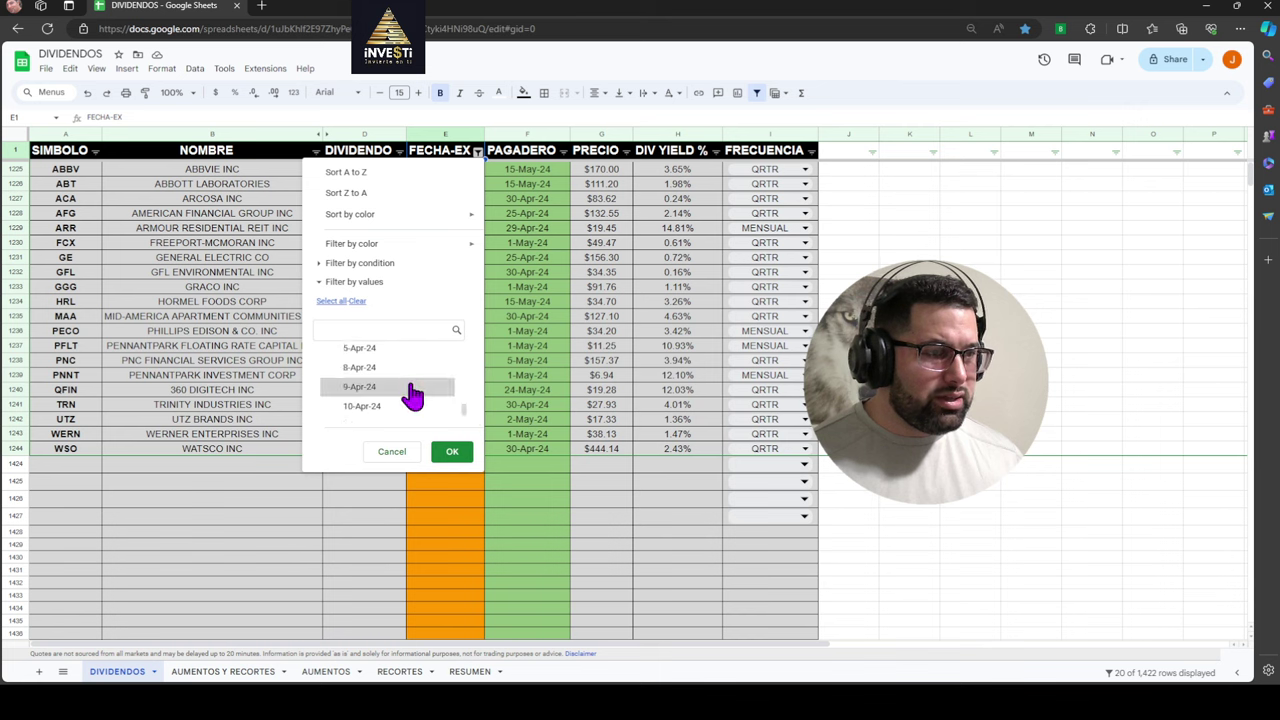
{"action": "scroll", "coordinate": [412, 395], "scroll_direction": "down", "scroll_amount": 1}
{"action": "left_click", "coordinate": [400, 388]}
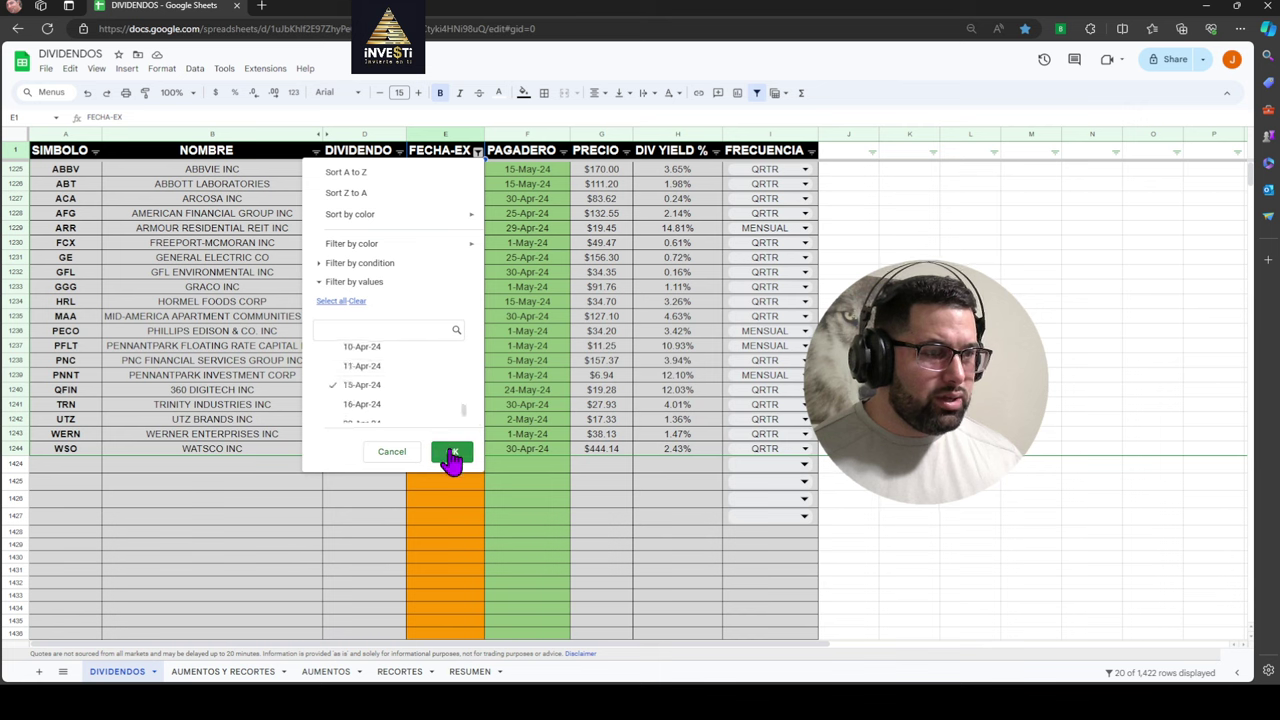
{"action": "left_click", "coordinate": [452, 451]}
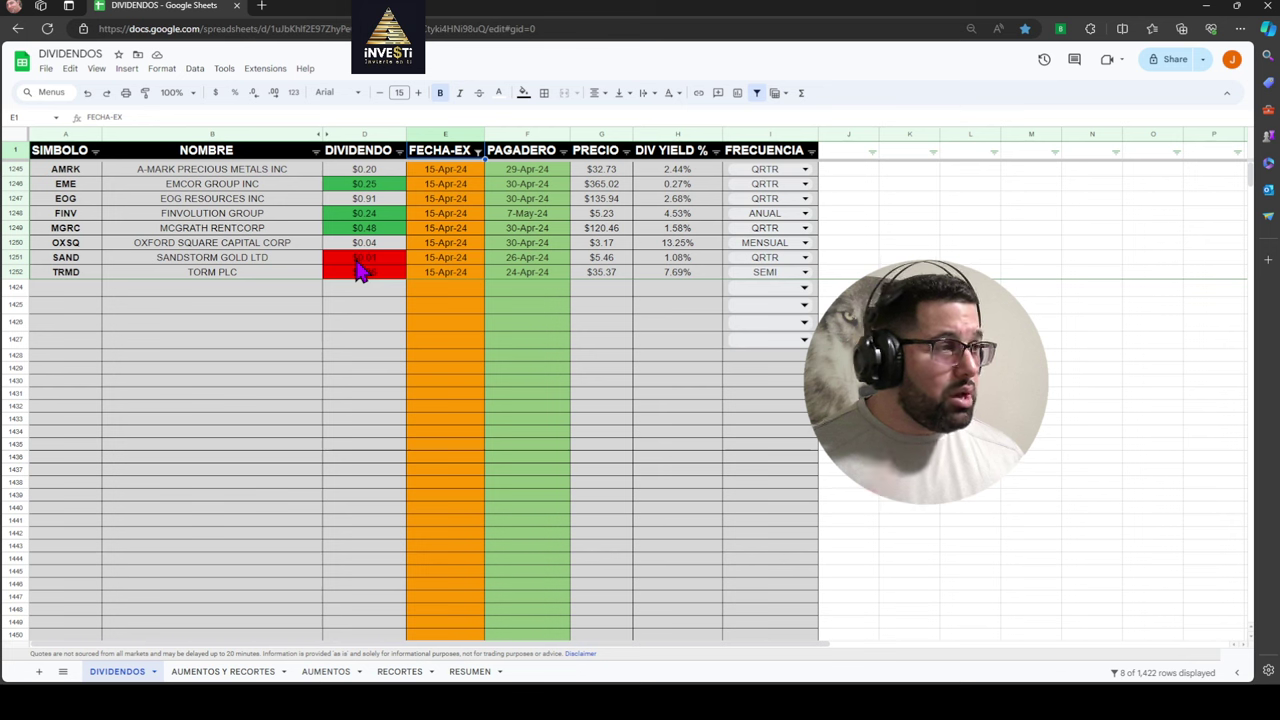
- Include all values in the FECHA-EX filter so that every ex-date is shown
{"action": "left_click", "coordinate": [478, 151]}
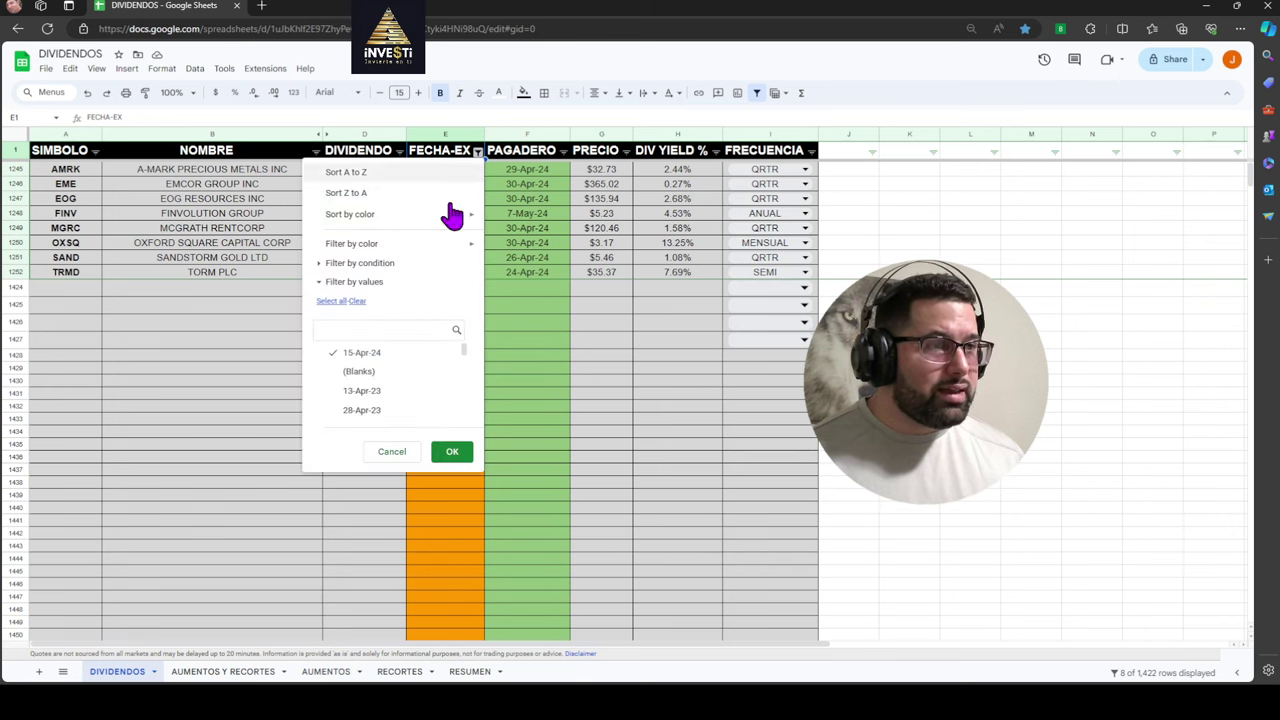
{"action": "left_click", "coordinate": [338, 301]}
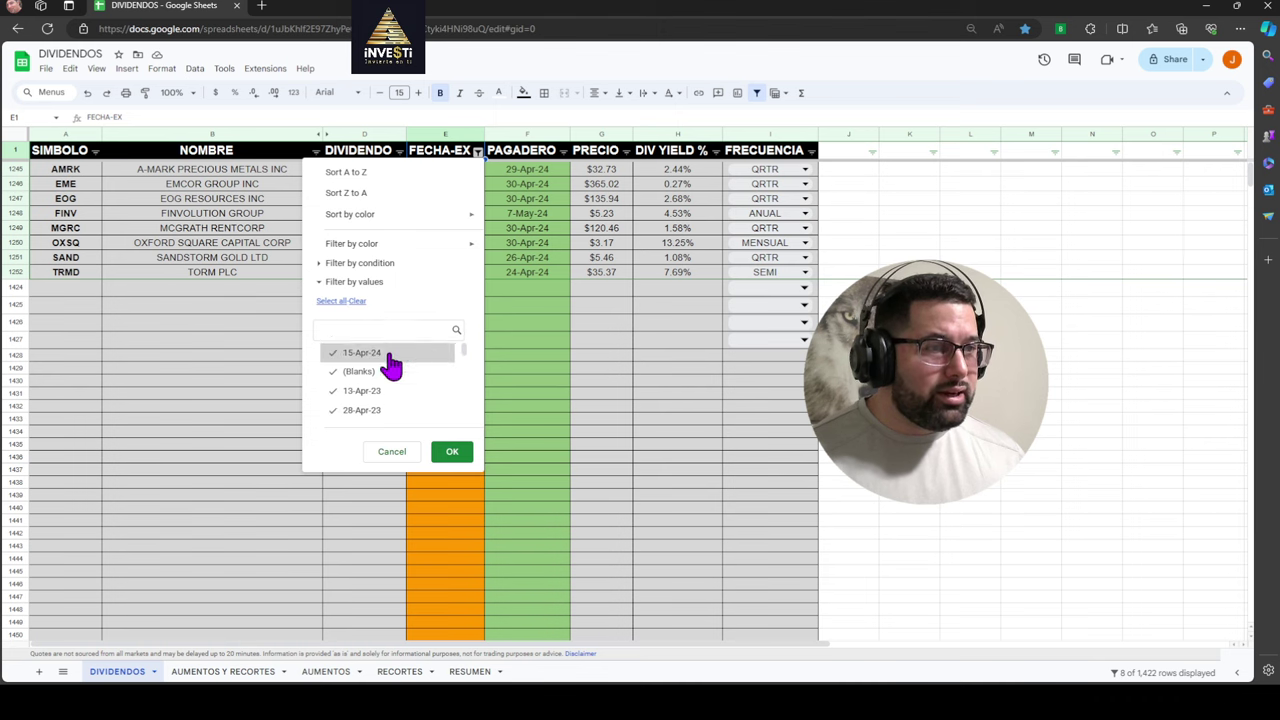
{"action": "left_click", "coordinate": [452, 451]}
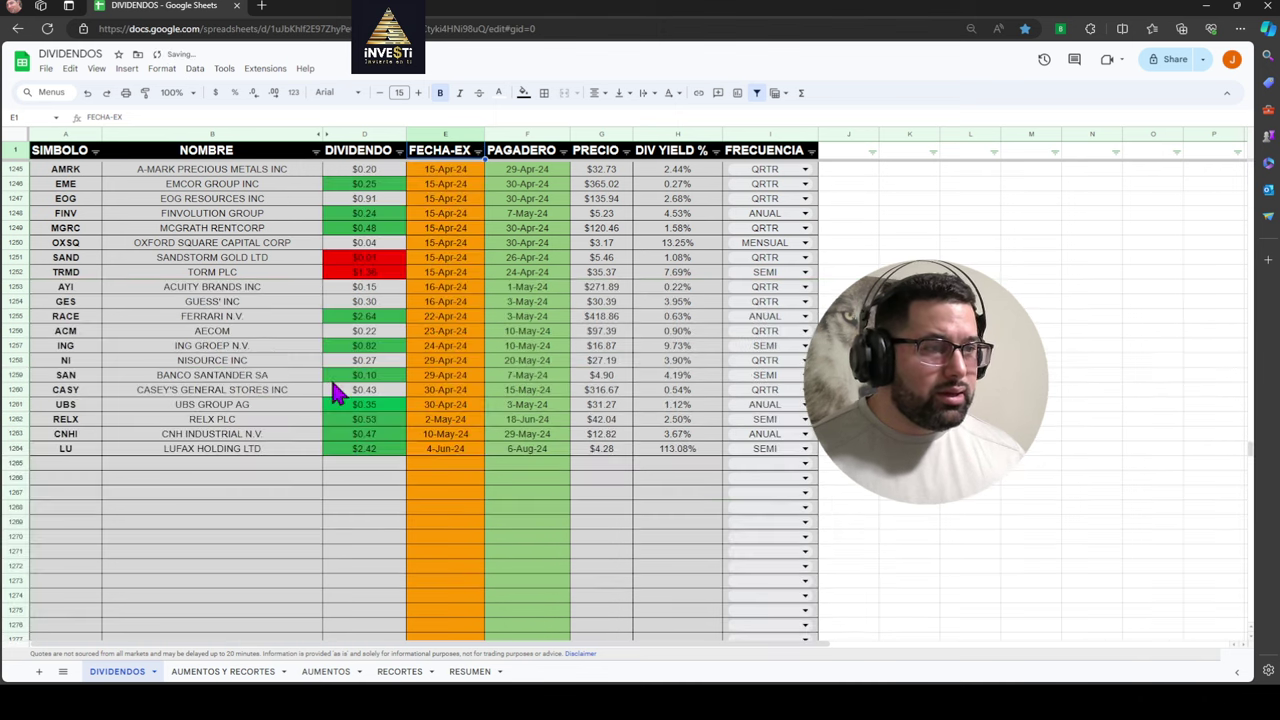
- Sort the dividend table A to Z by SIMBOLO and then A to Z by PAGADERO
{"action": "left_click", "coordinate": [95, 151]}
{"action": "left_click", "coordinate": [108, 171]}
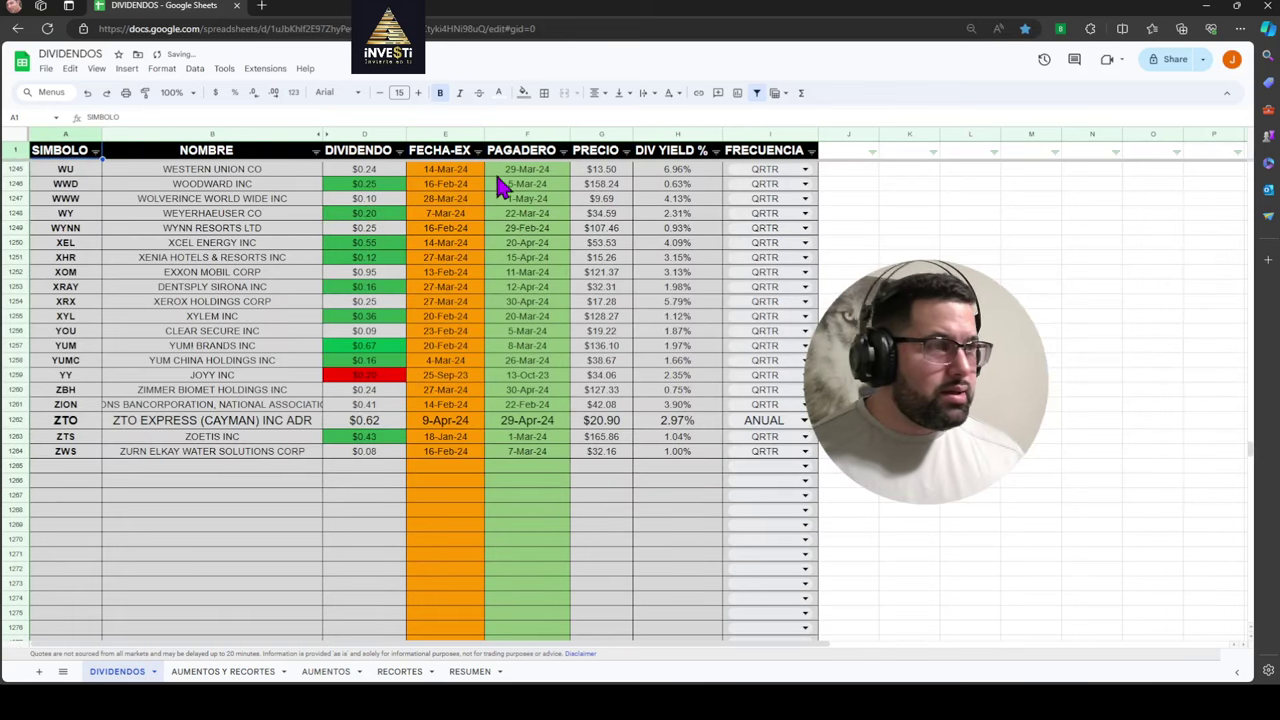
{"action": "left_click", "coordinate": [562, 151]}
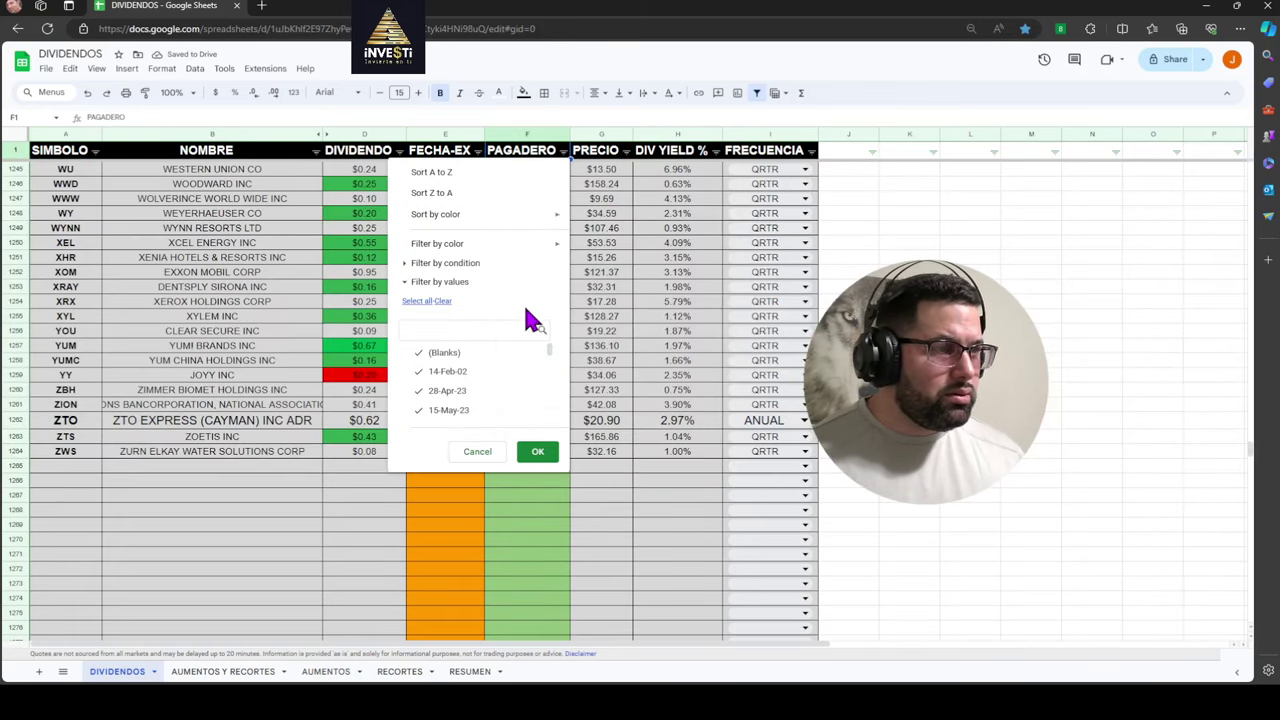
{"action": "left_click", "coordinate": [462, 172]}
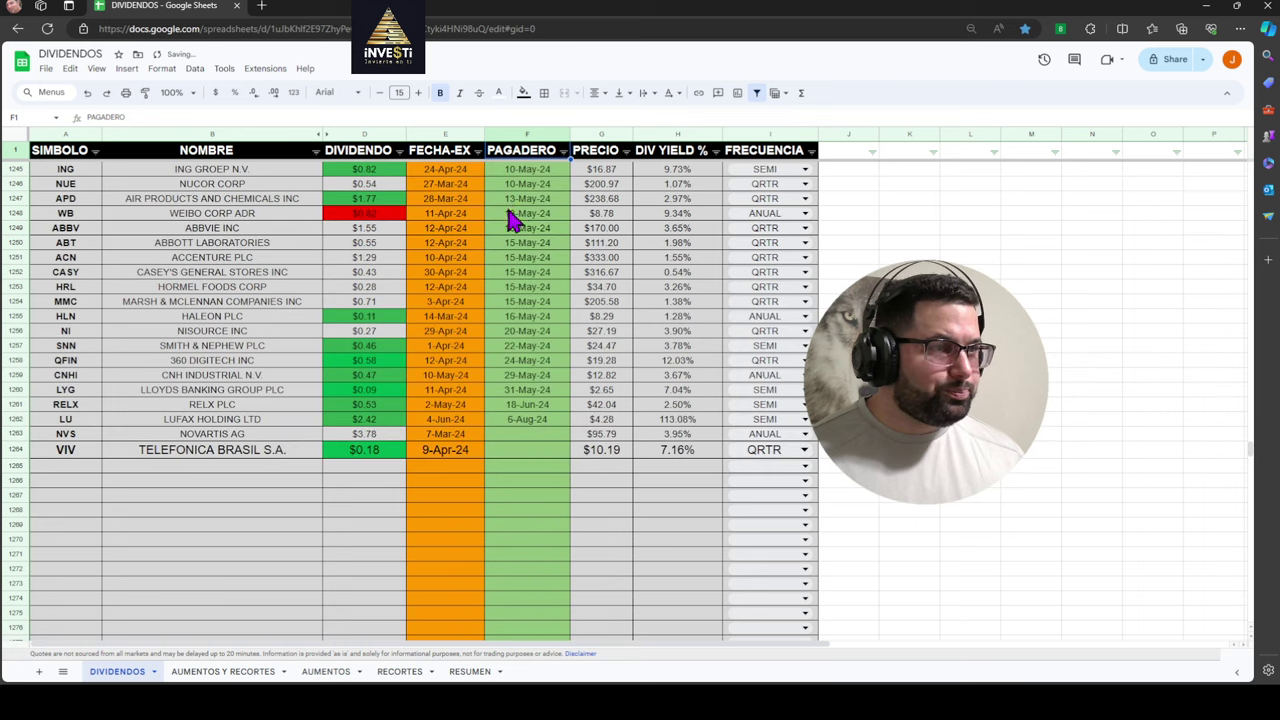
- Filter the PAGADERO column to show only dividends payable on 8-Apr-24
{"action": "left_click", "coordinate": [563, 152]}
{"action": "left_click", "coordinate": [556, 281]}
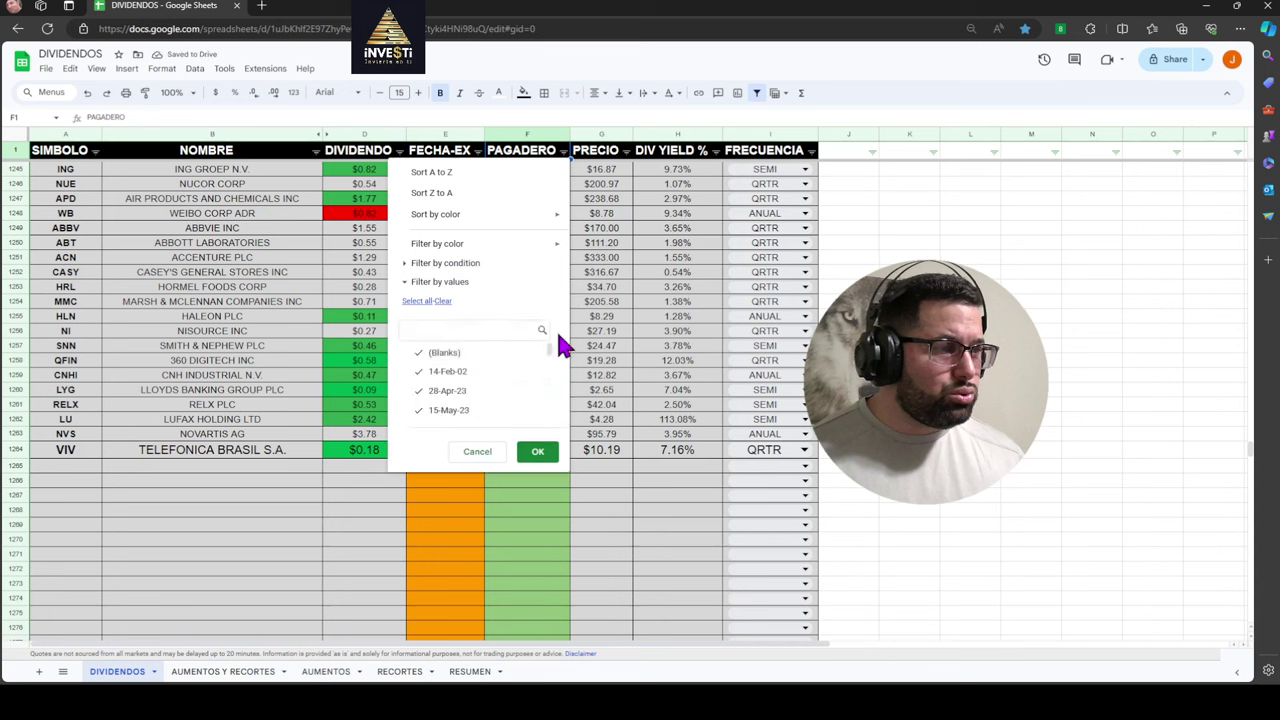
{"action": "left_click", "coordinate": [442, 301]}
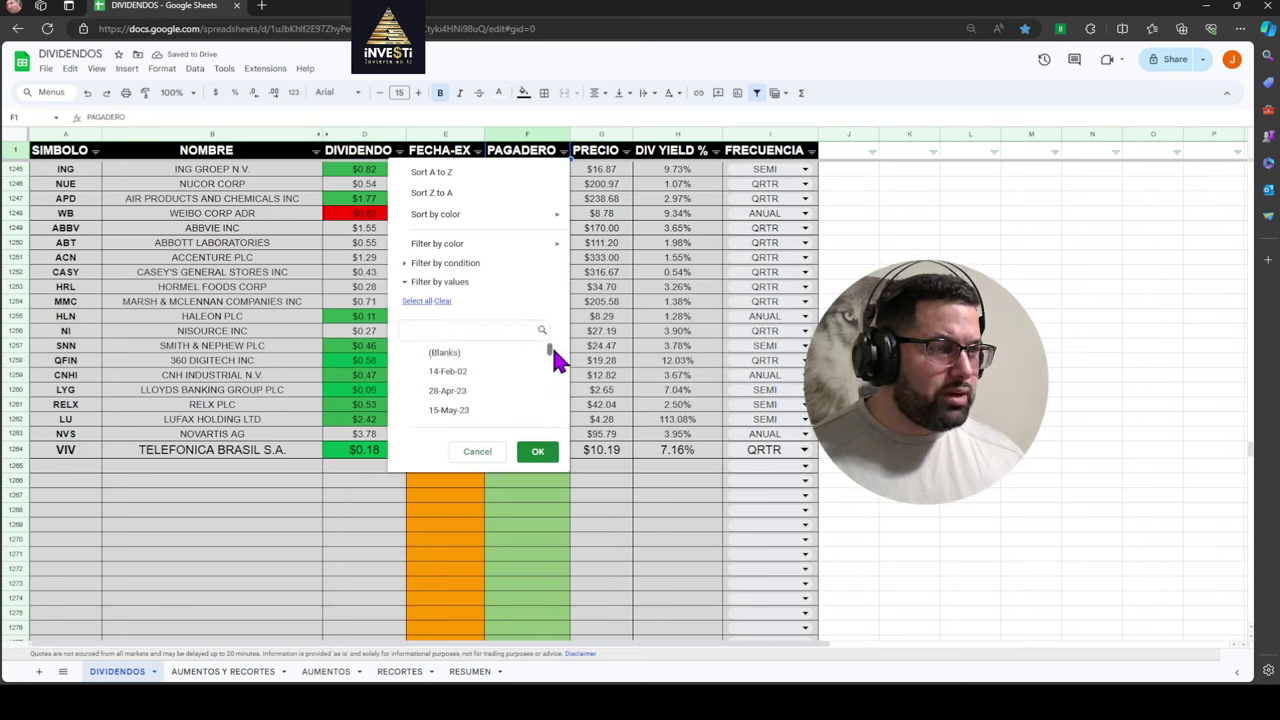
{"action": "left_click_drag", "start_coordinate": [549, 355], "coordinate": [530, 396]}
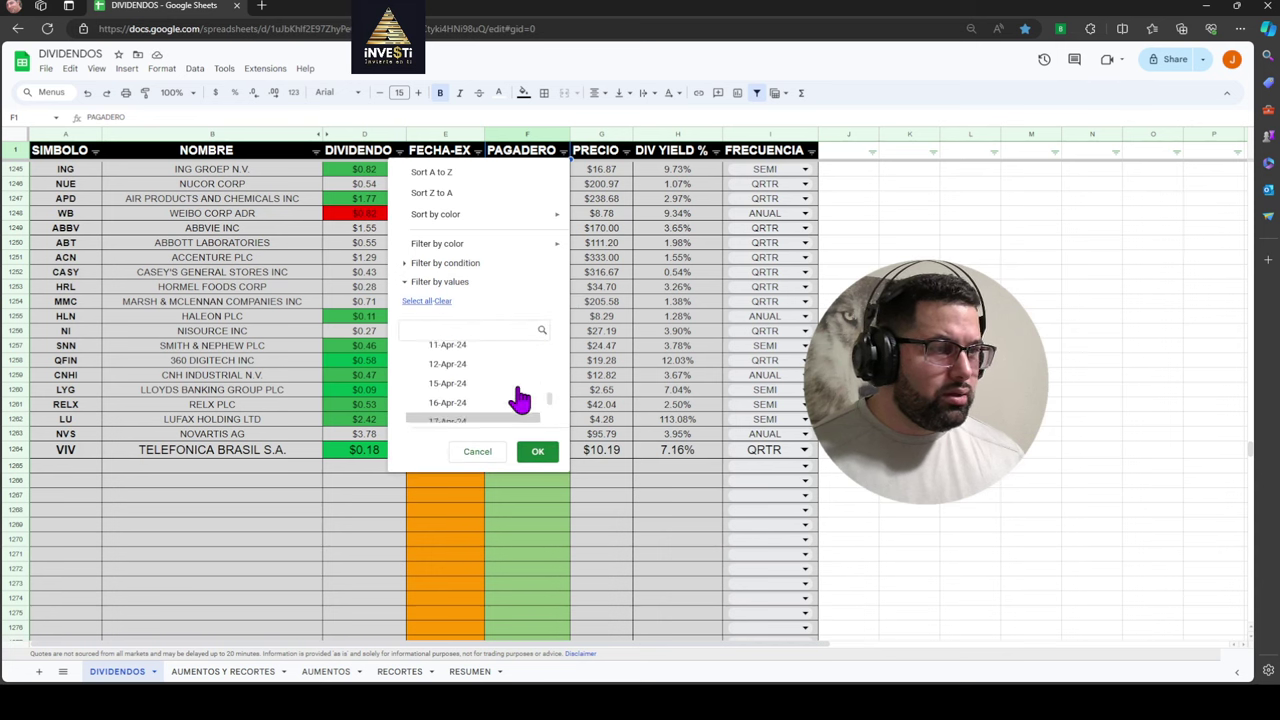
{"action": "left_click", "coordinate": [505, 397]}
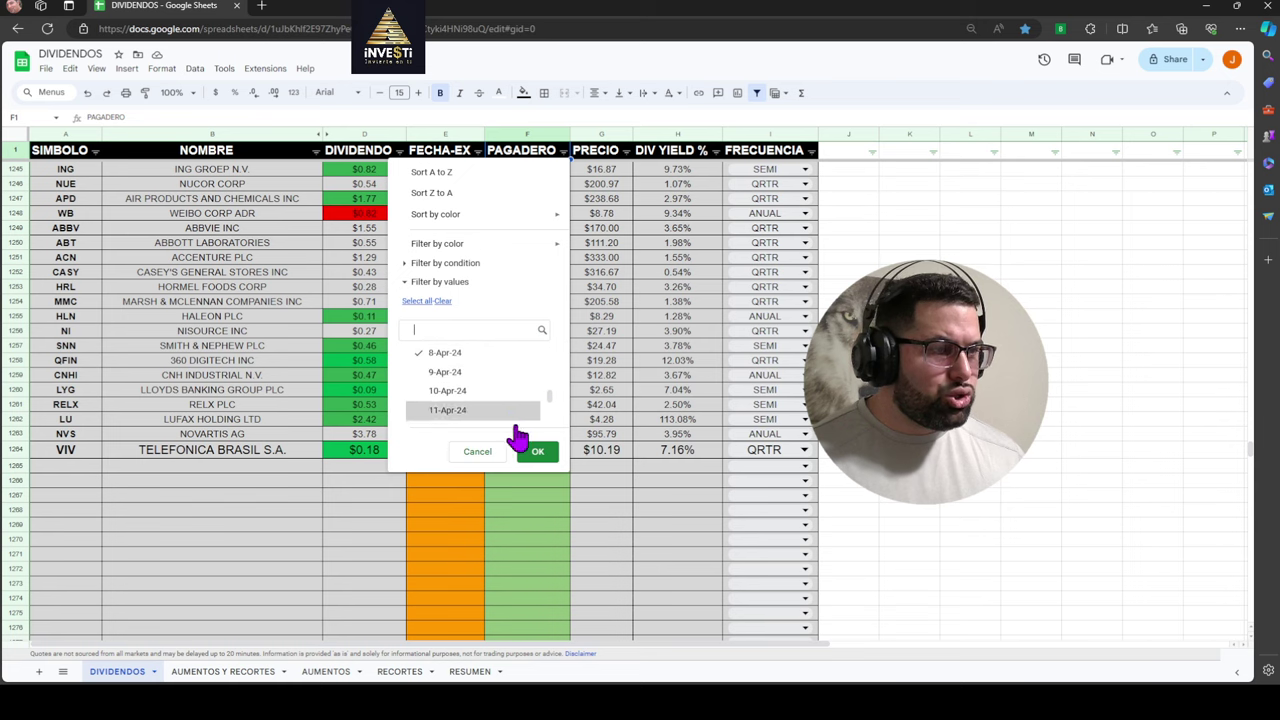
{"action": "left_click", "coordinate": [537, 451]}
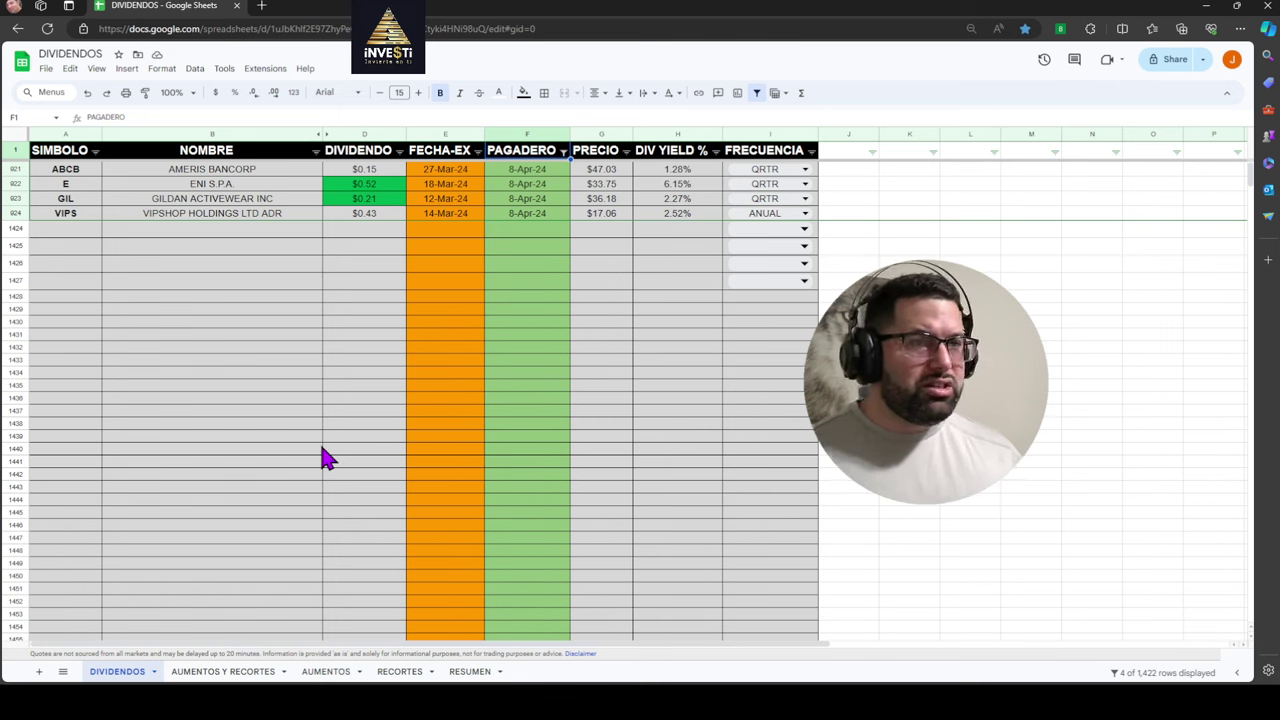
- Change the PAGADERO filter to show only dividends payable on 9-Apr-24
{"action": "left_click", "coordinate": [563, 151]}
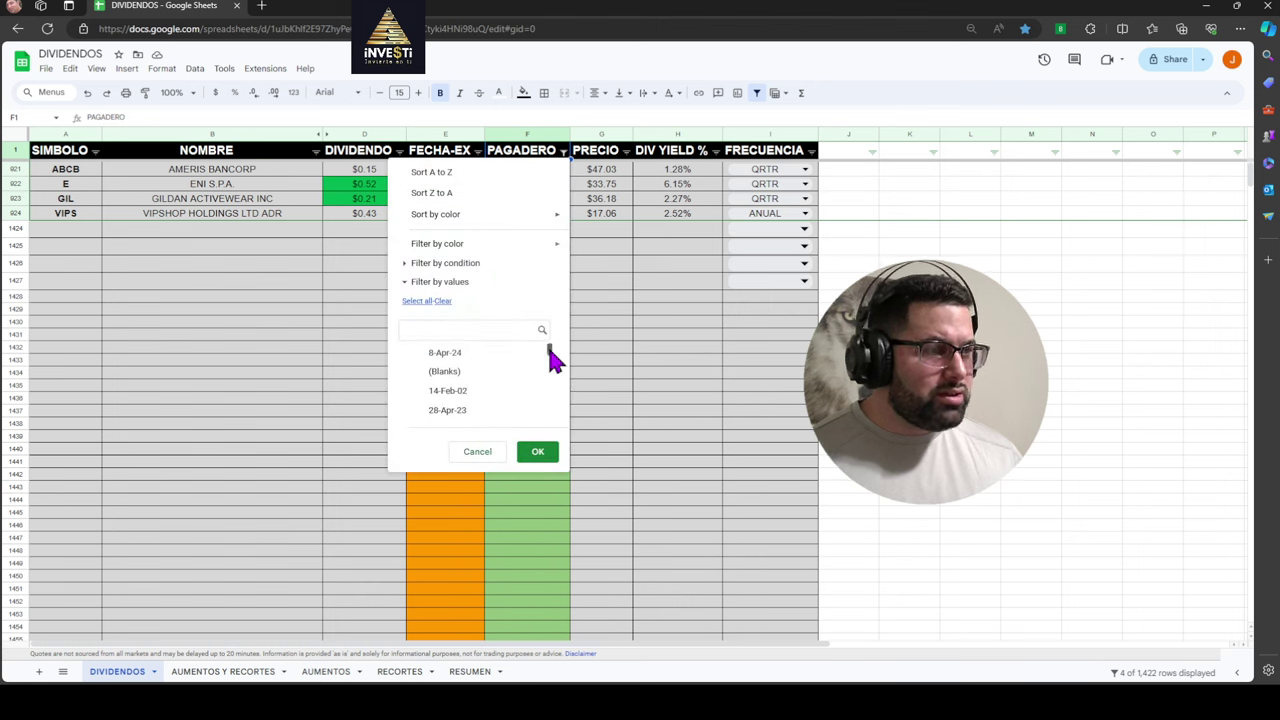
{"action": "left_click_drag", "start_coordinate": [548, 348], "coordinate": [550, 401]}
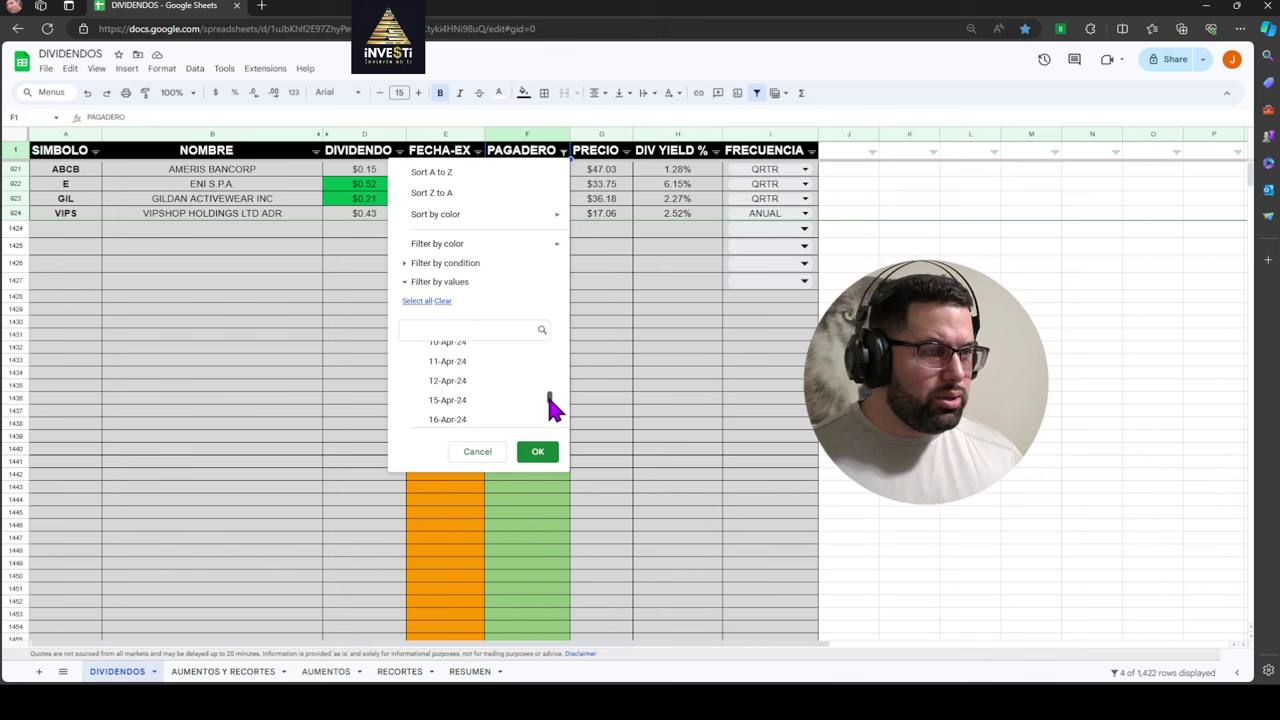
{"action": "scroll", "coordinate": [493, 386], "scroll_direction": "up", "scroll_amount": 3}
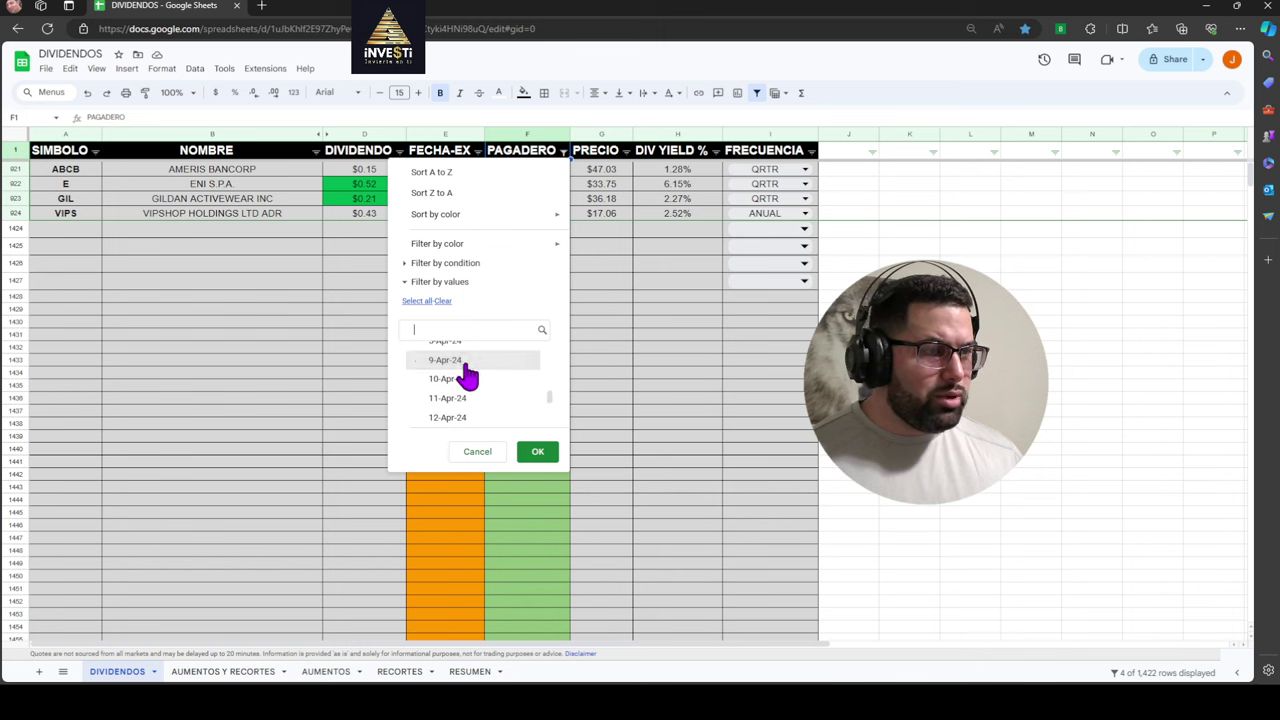
{"action": "left_click", "coordinate": [537, 452]}
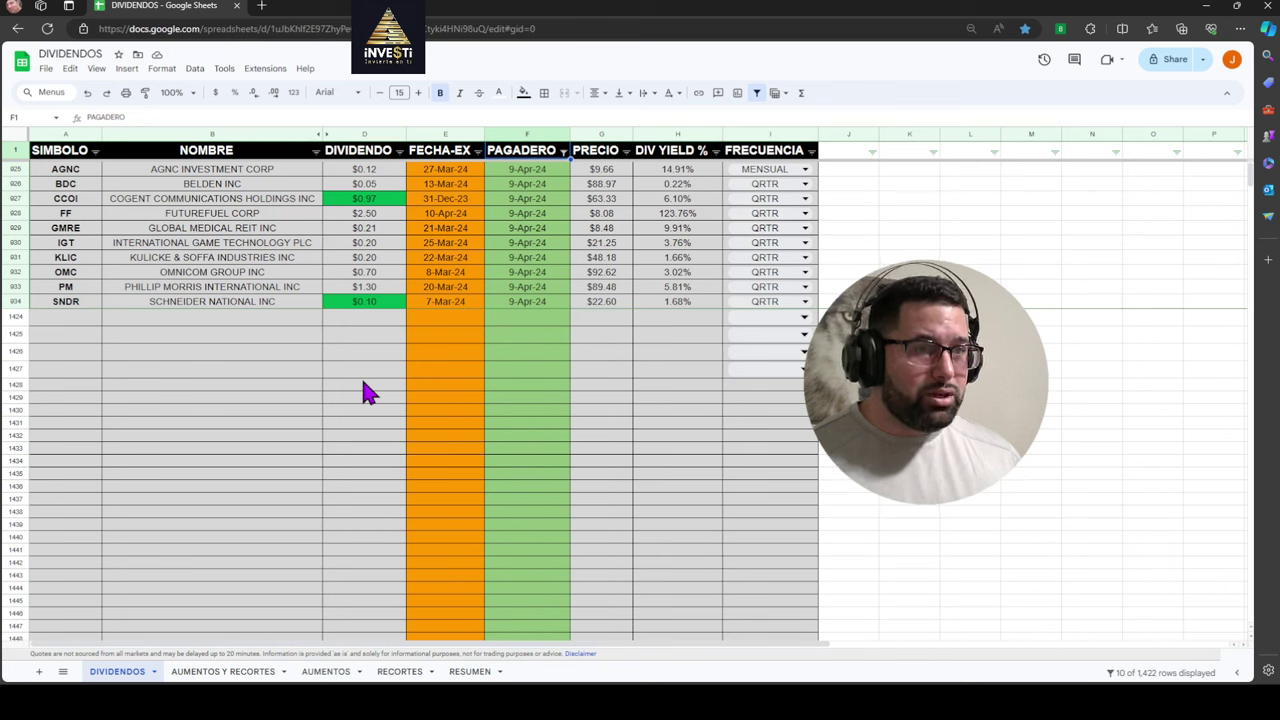
- Change the PAGADERO filter to show only dividends payable on 10-Apr-24
{"action": "left_click", "coordinate": [563, 151]}
{"action": "left_click", "coordinate": [452, 355]}
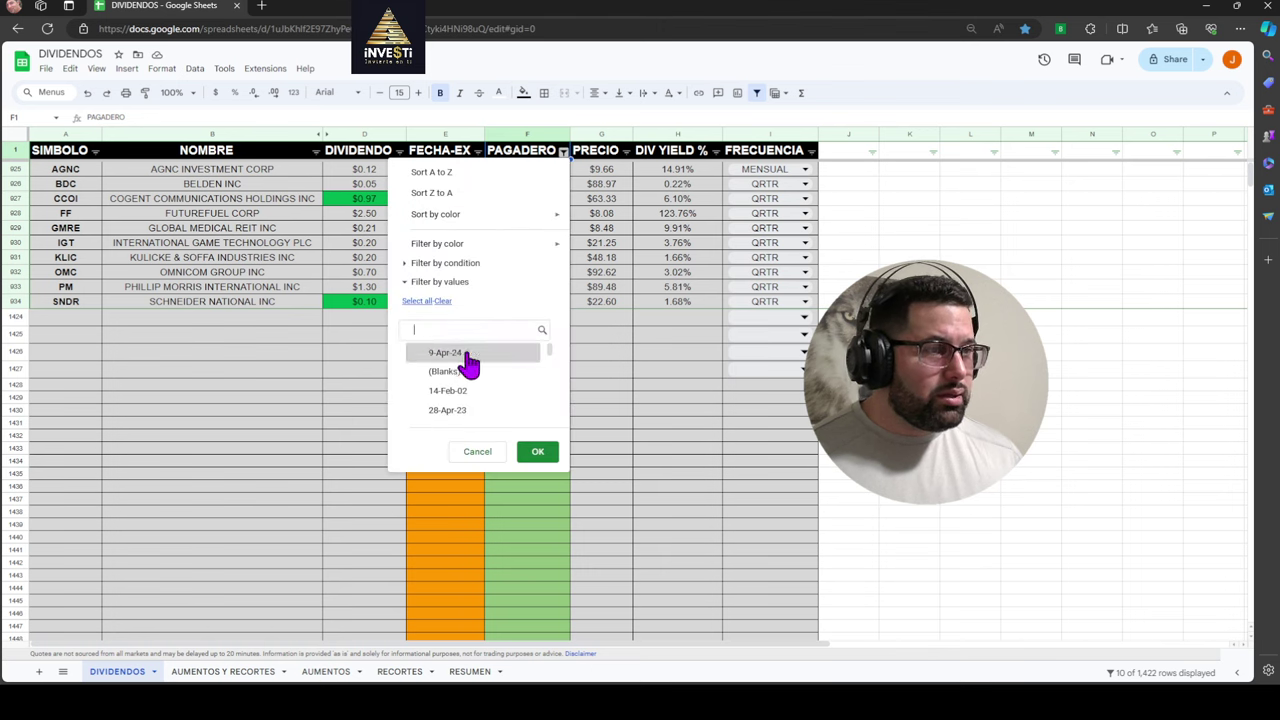
{"action": "left_click_drag", "start_coordinate": [548, 358], "coordinate": [549, 404]}
{"action": "scroll", "coordinate": [495, 388], "scroll_direction": "up", "scroll_amount": 3}
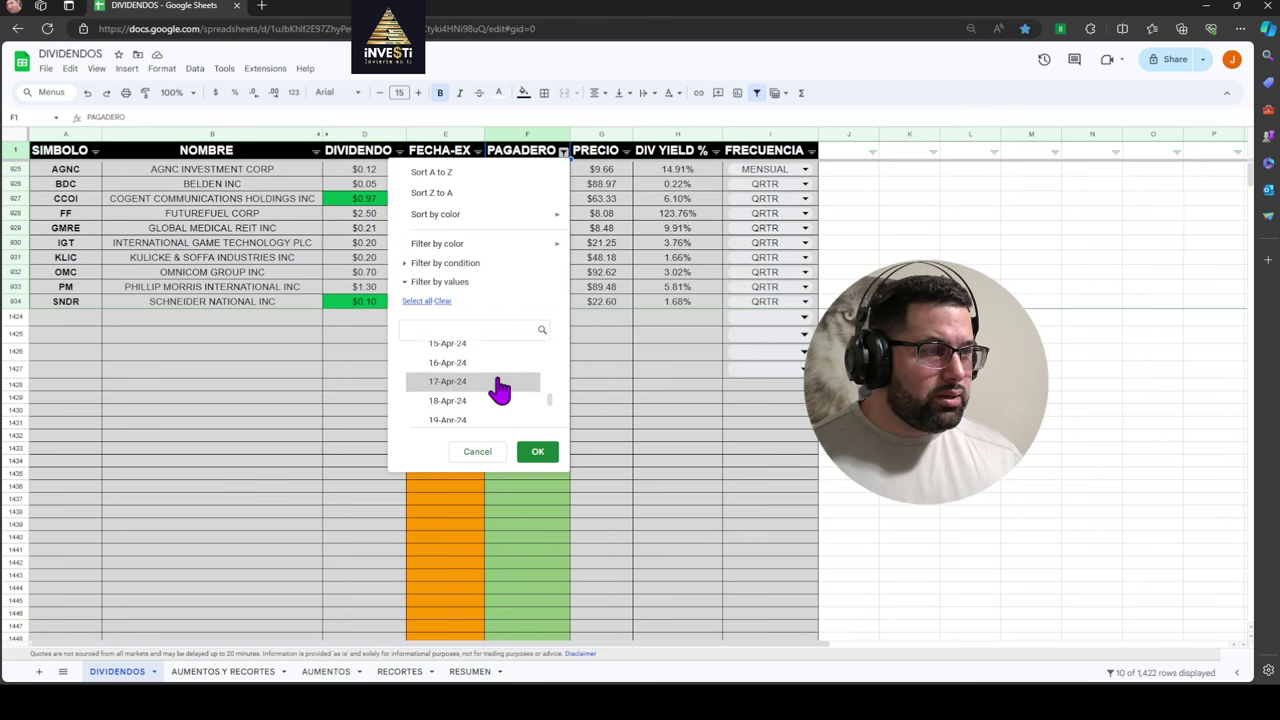
{"action": "left_click", "coordinate": [490, 380]}
{"action": "left_click", "coordinate": [533, 449]}
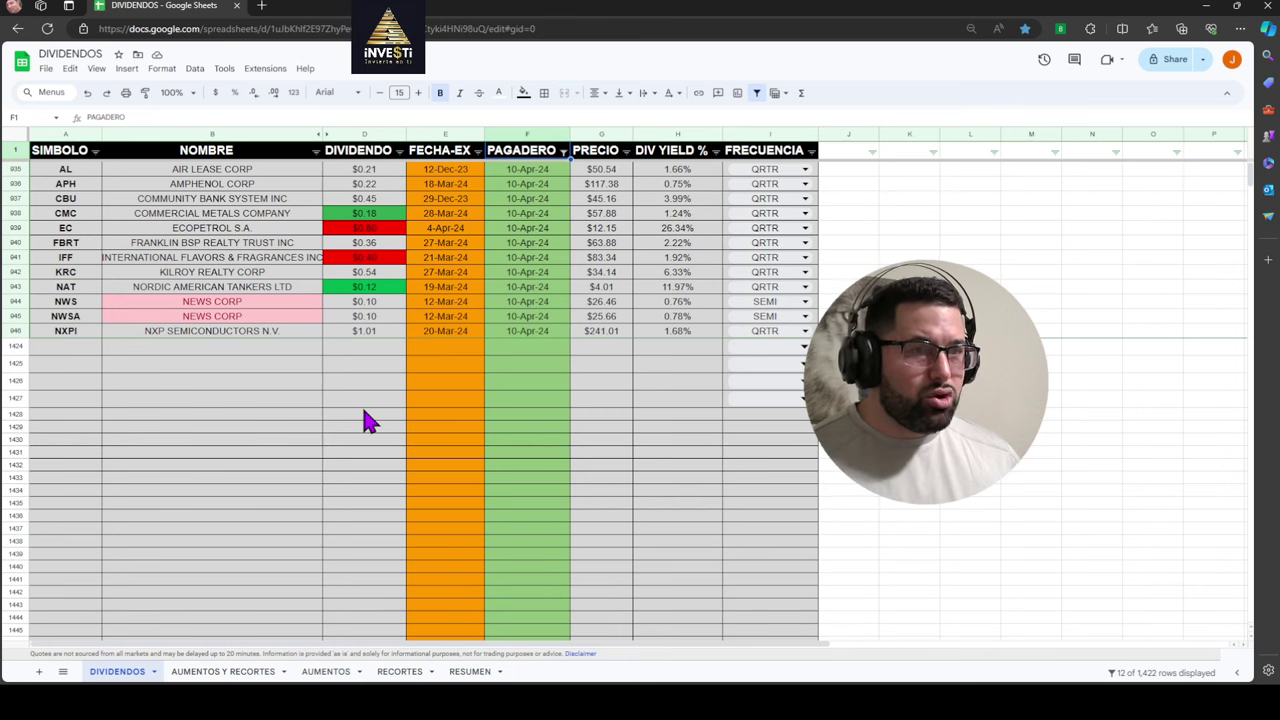
- Change the PAGADERO filter to show only dividends payable on 11-Apr-24
{"action": "left_click", "coordinate": [563, 151]}
{"action": "left_click", "coordinate": [420, 355]}
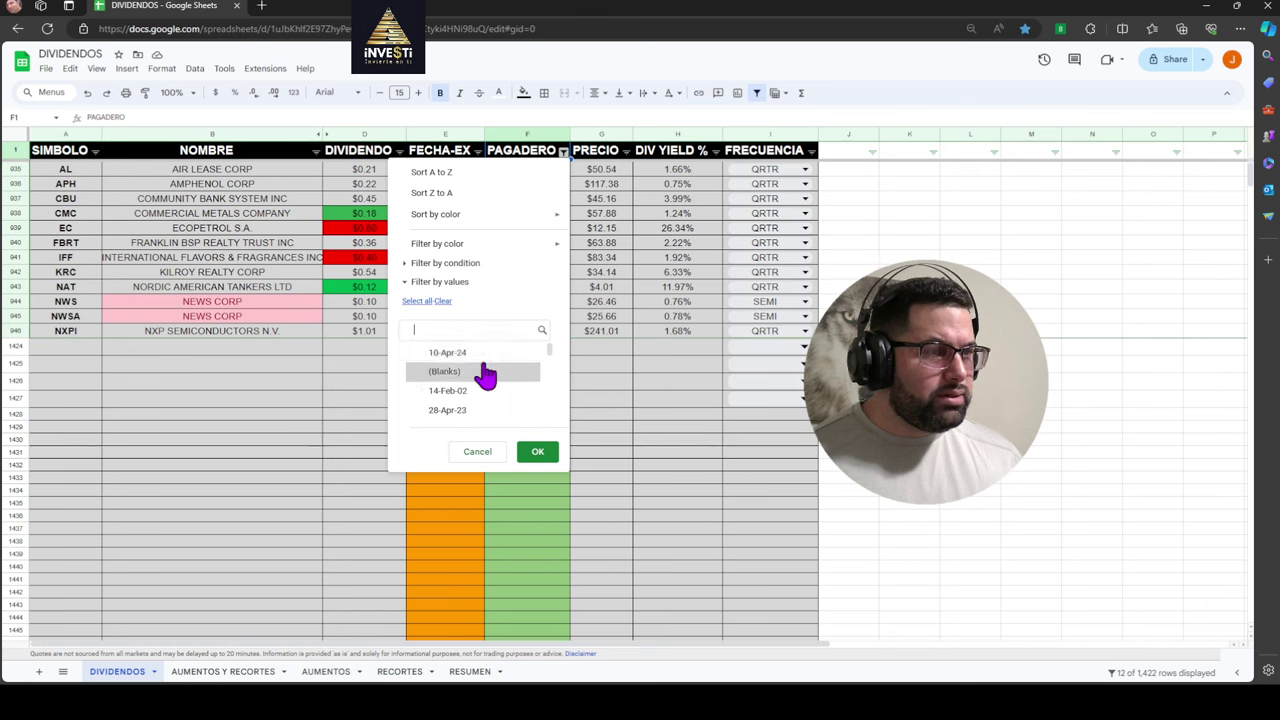
{"action": "left_click_drag", "start_coordinate": [546, 350], "coordinate": [549, 398]}
{"action": "scroll", "coordinate": [510, 405], "scroll_direction": "up", "scroll_amount": 5}
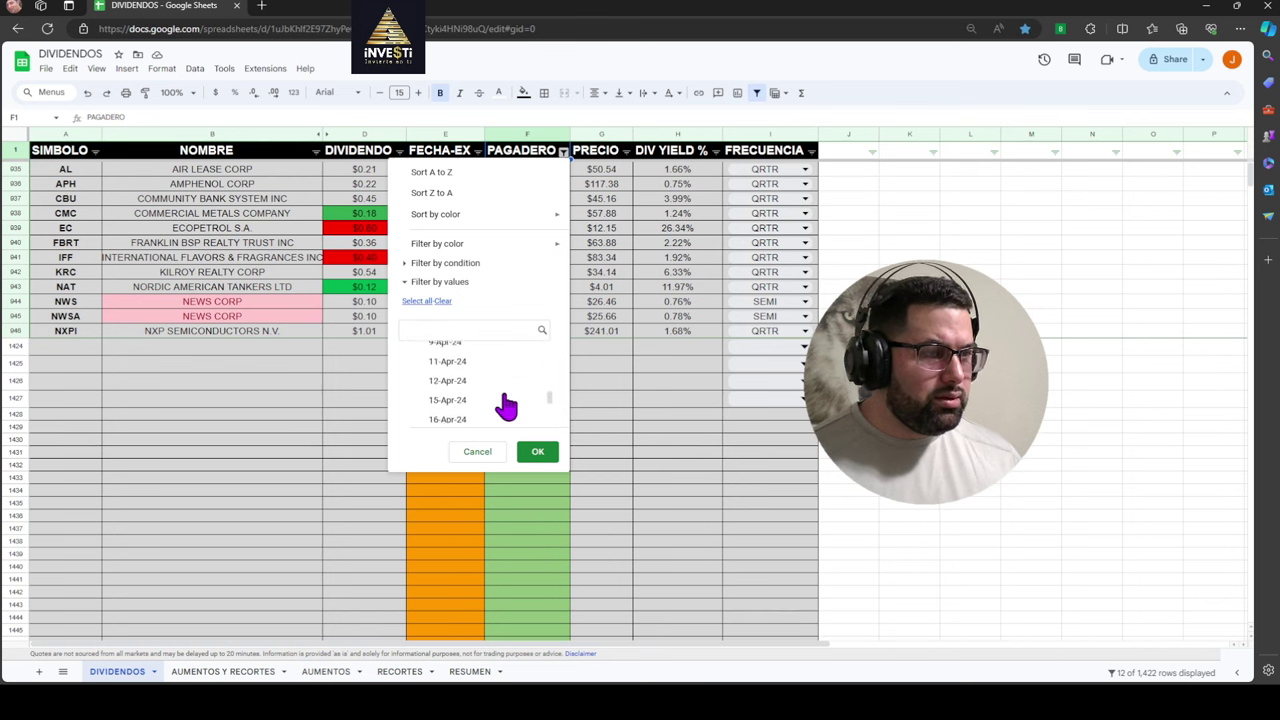
{"action": "left_click", "coordinate": [493, 390]}
{"action": "left_click", "coordinate": [537, 451]}
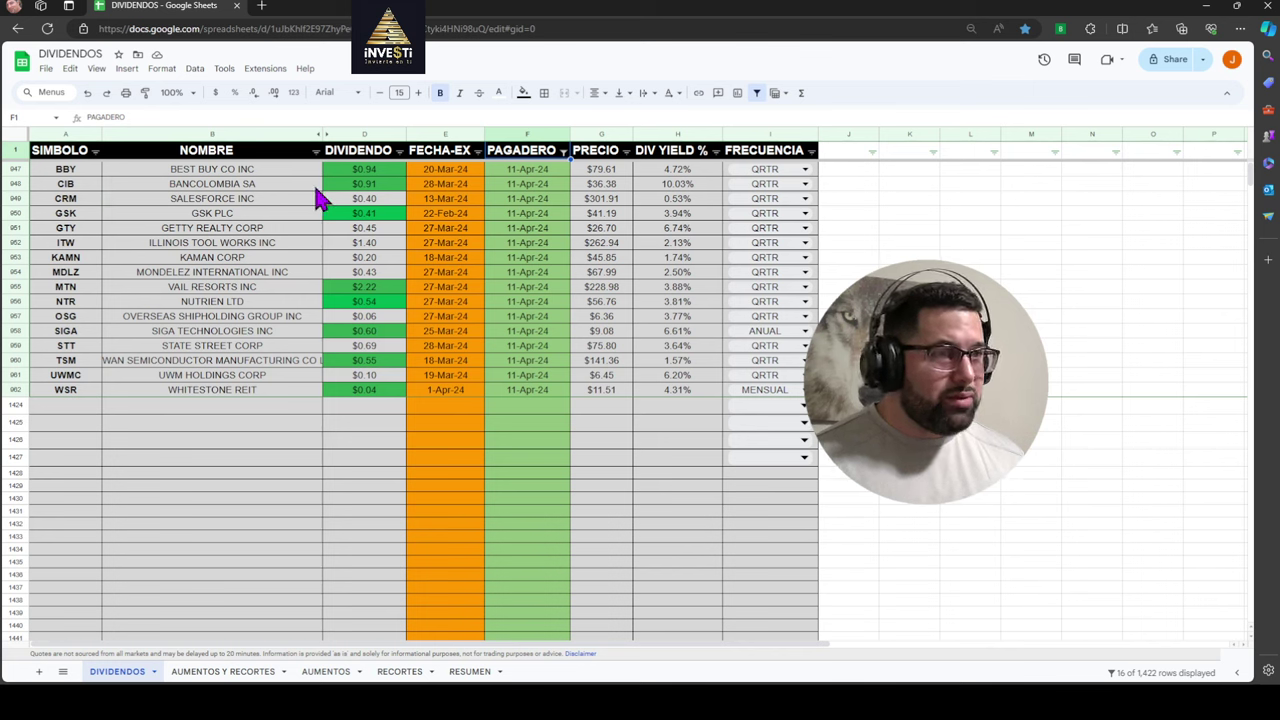
- Change the PAGADERO filter to show only dividends payable on 12-Apr-24
{"action": "left_click", "coordinate": [563, 151]}
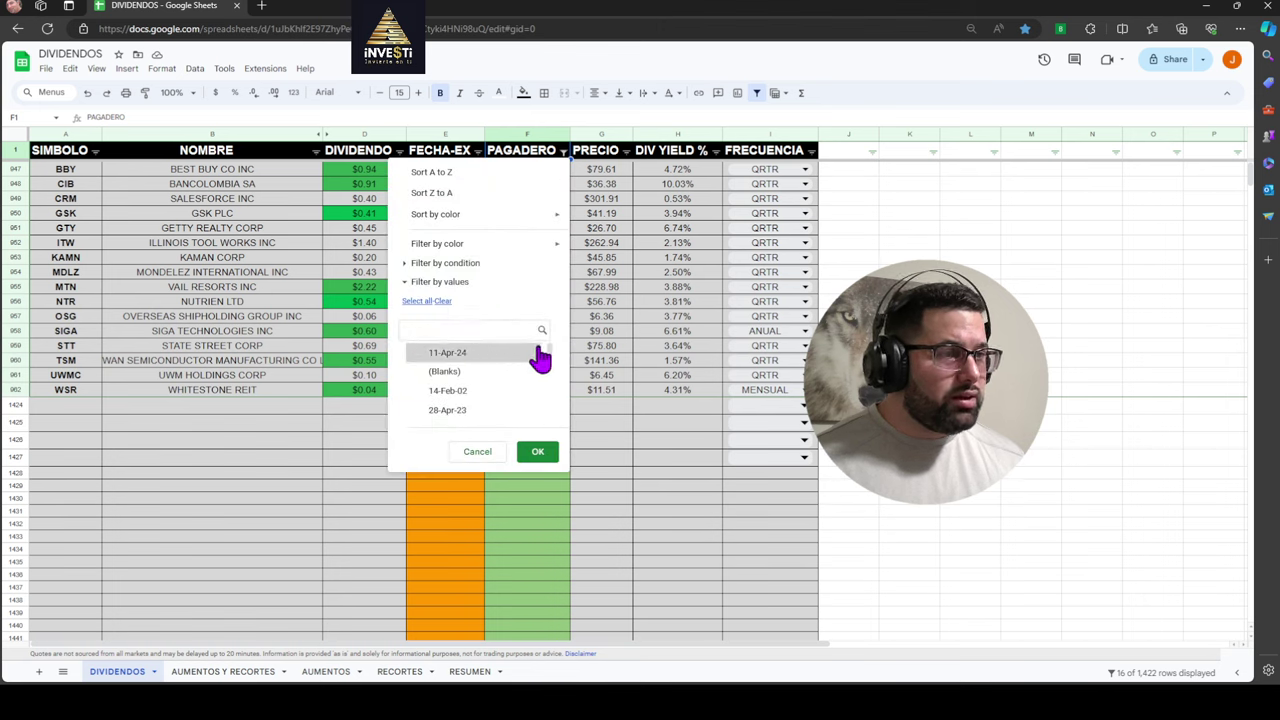
{"action": "left_click_drag", "start_coordinate": [549, 356], "coordinate": [546, 390]}
{"action": "left_click", "coordinate": [480, 417]}
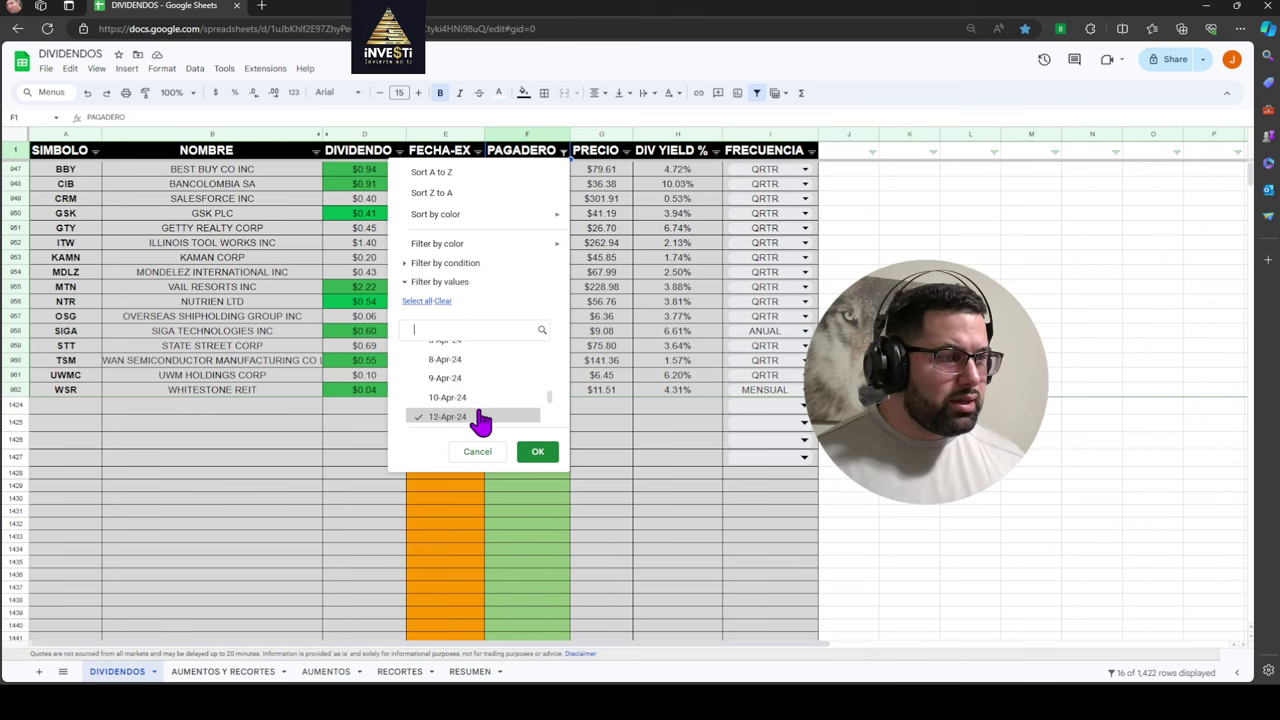
{"action": "left_click", "coordinate": [537, 451]}
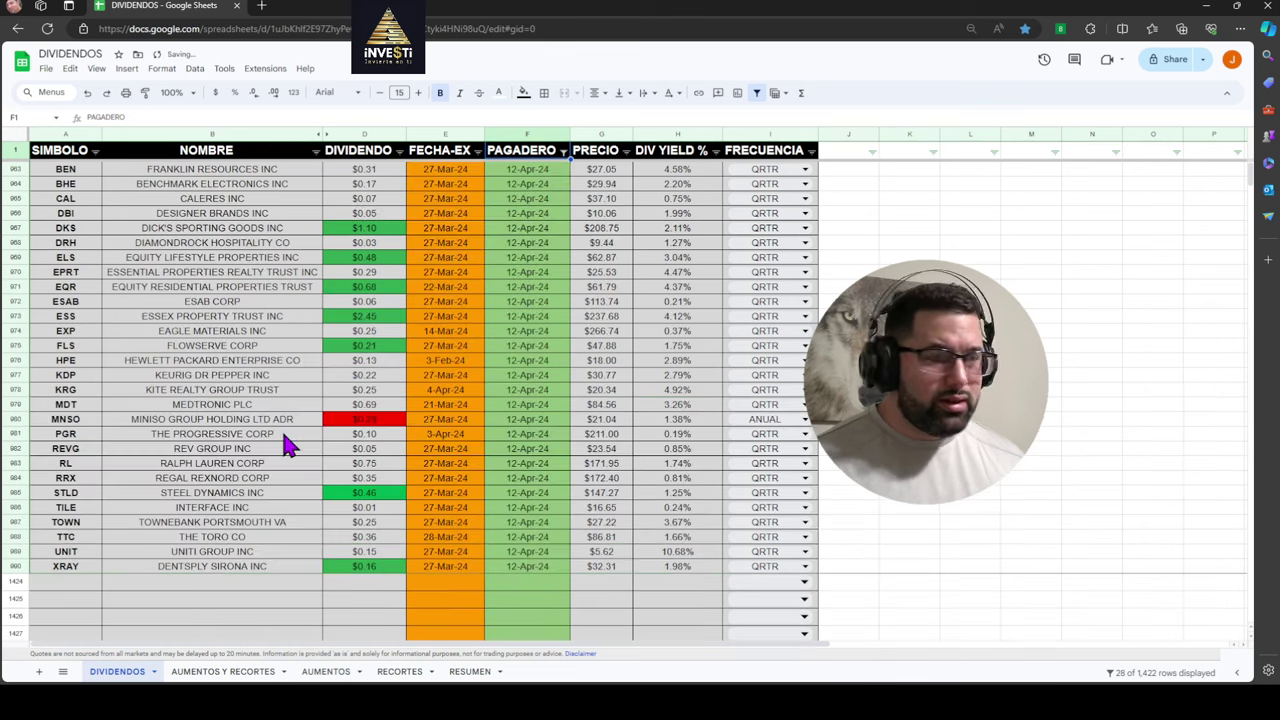